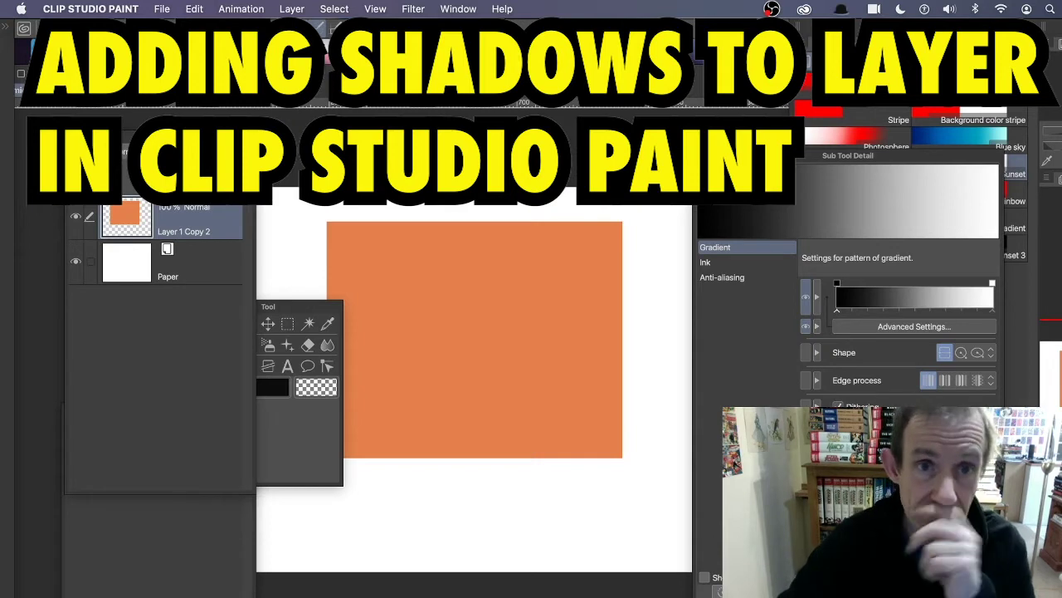
- Create a new layer folder, Folder 1, and move Layer 1 Copy 2 into it
click(459, 10)
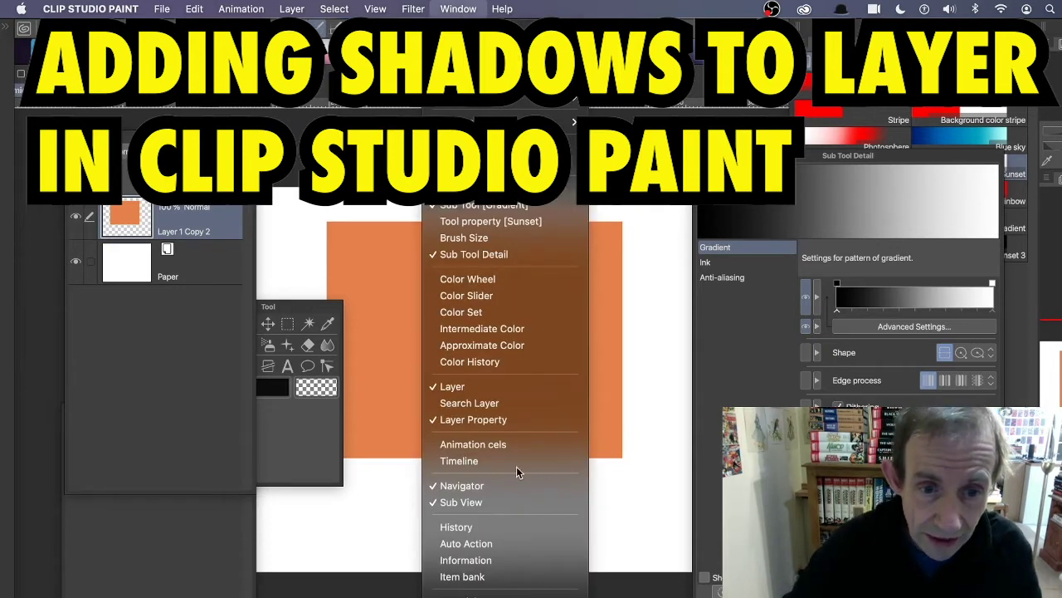
click(202, 246)
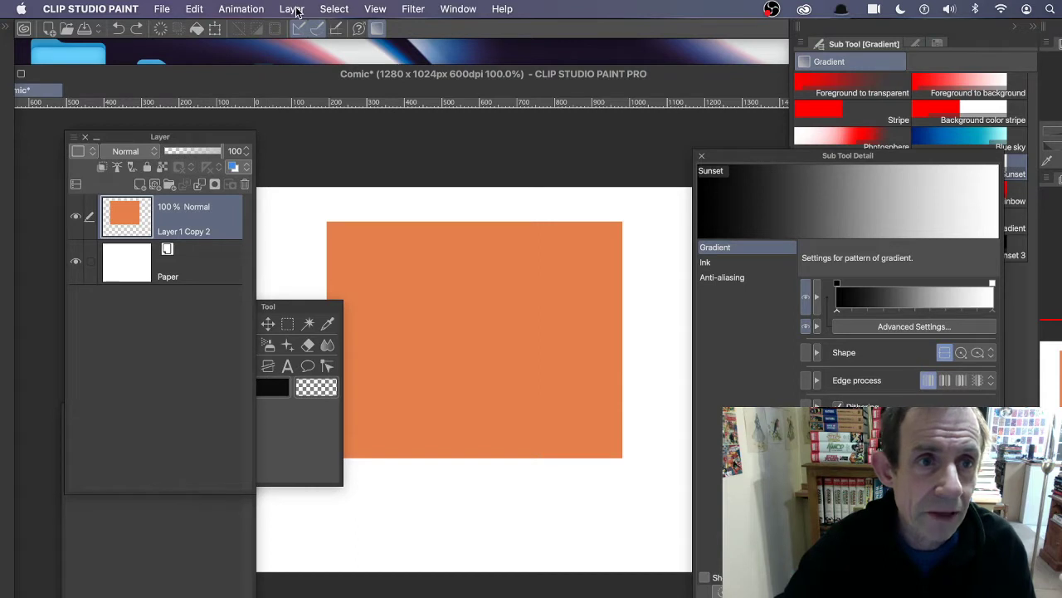
click(292, 9)
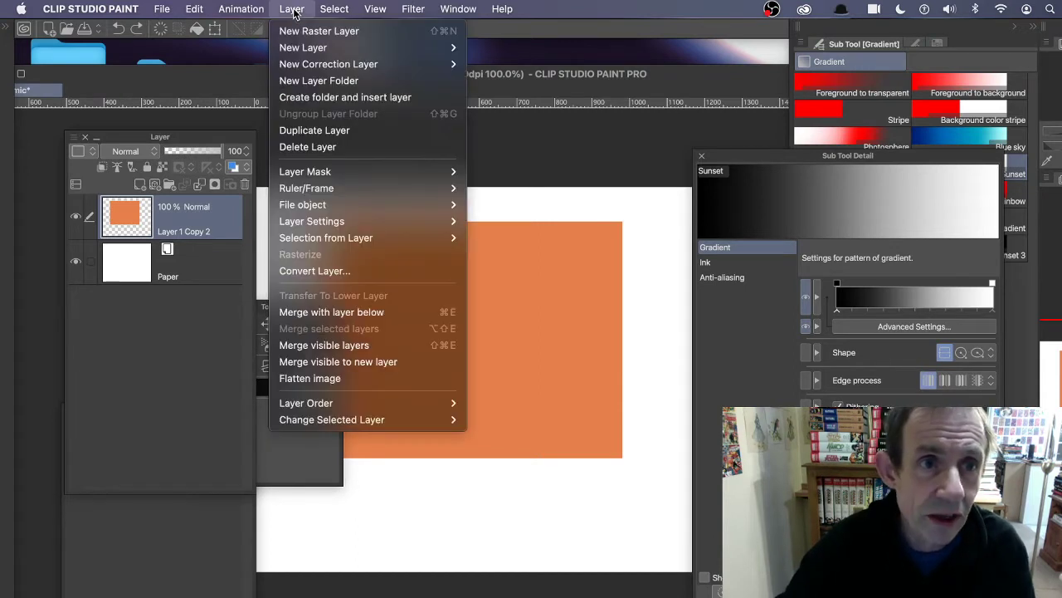
click(312, 82)
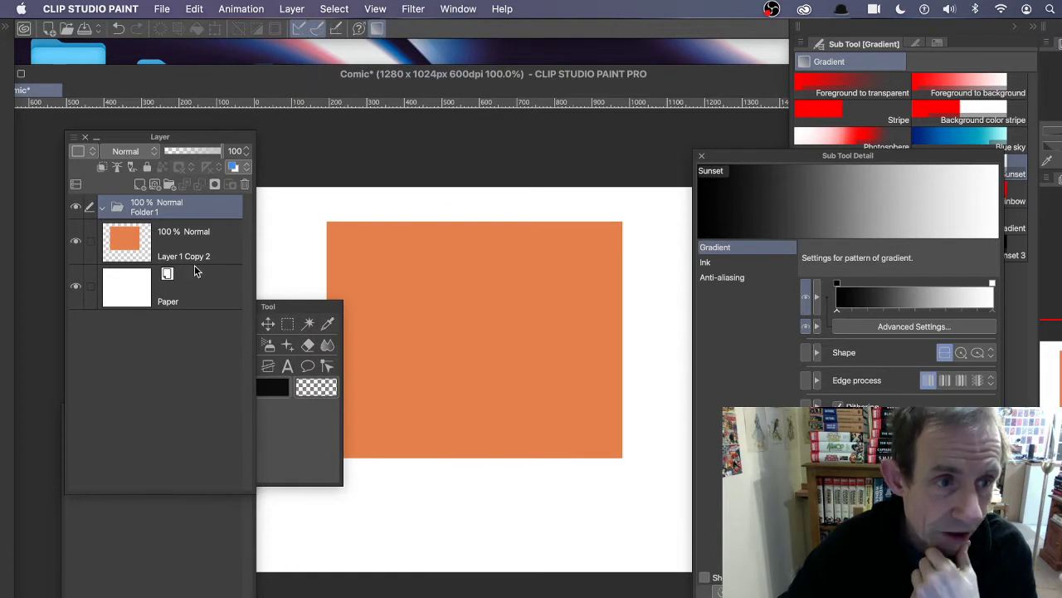
drag(128, 245, 162, 214)
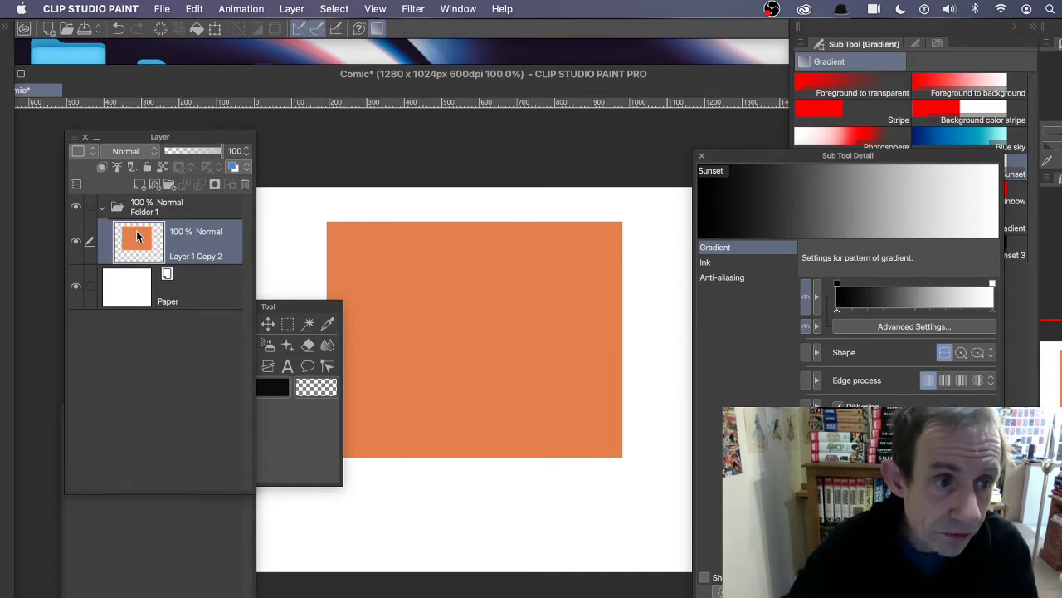
- Duplicate the orange rectangle layer and select the lower copy, Layer 1 Copy 2
click(292, 9)
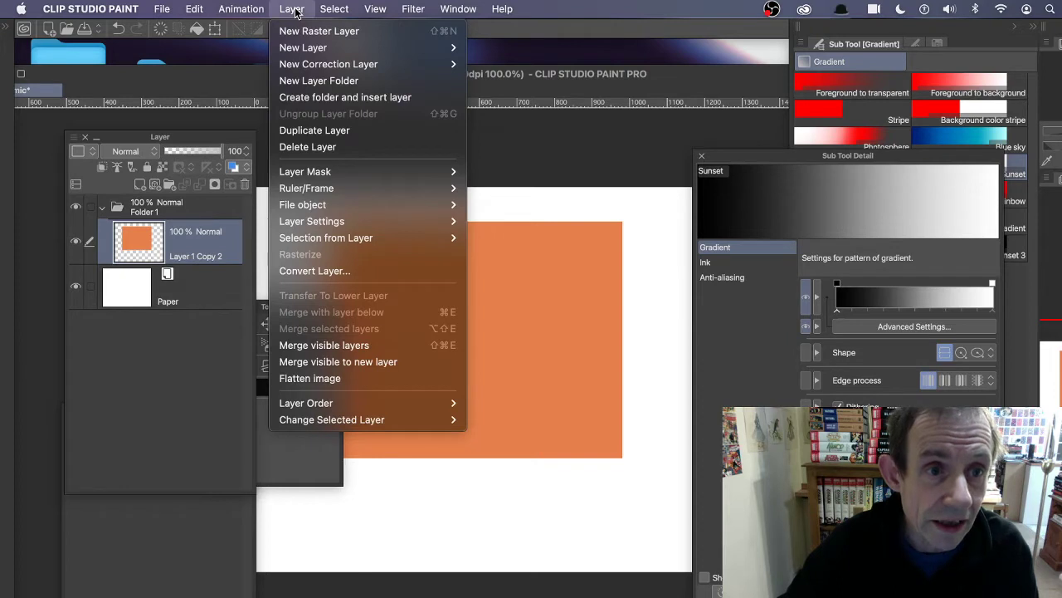
click(313, 130)
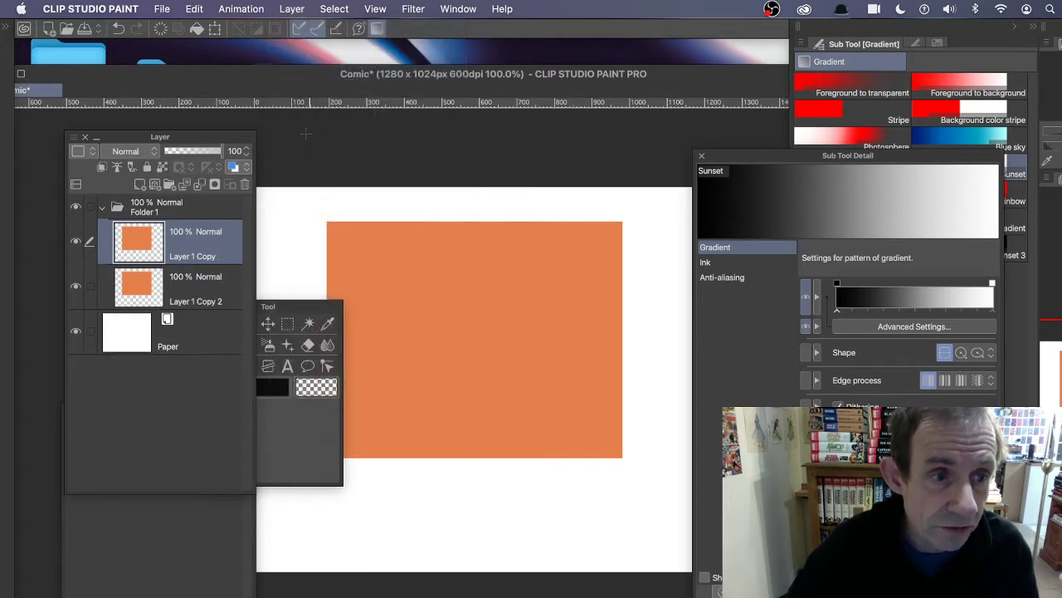
click(146, 292)
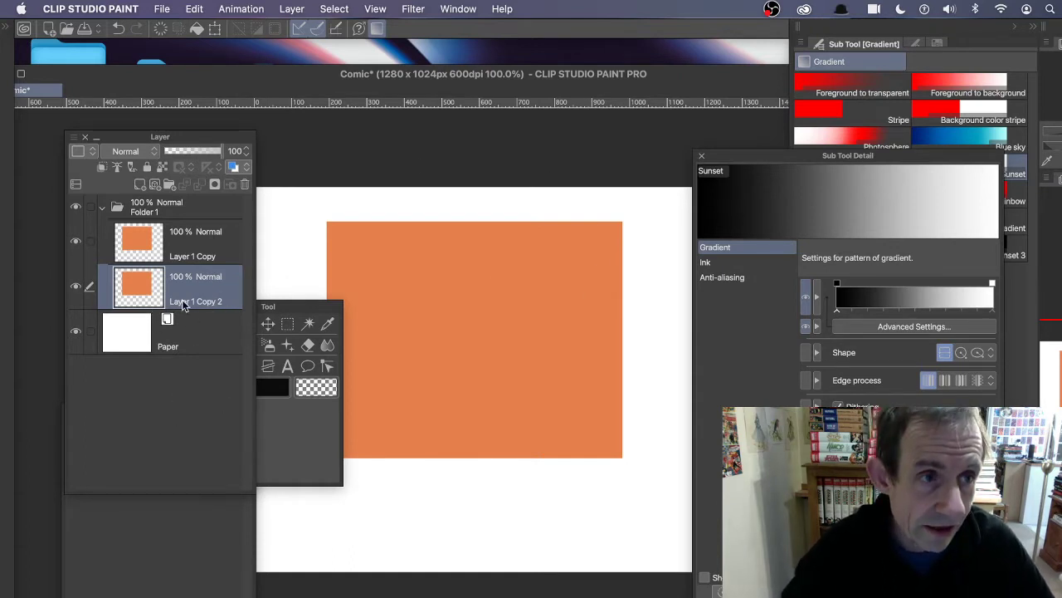
- Start a Distort transform on Layer 1 Copy 2 and drag its top corners rightward
click(194, 10)
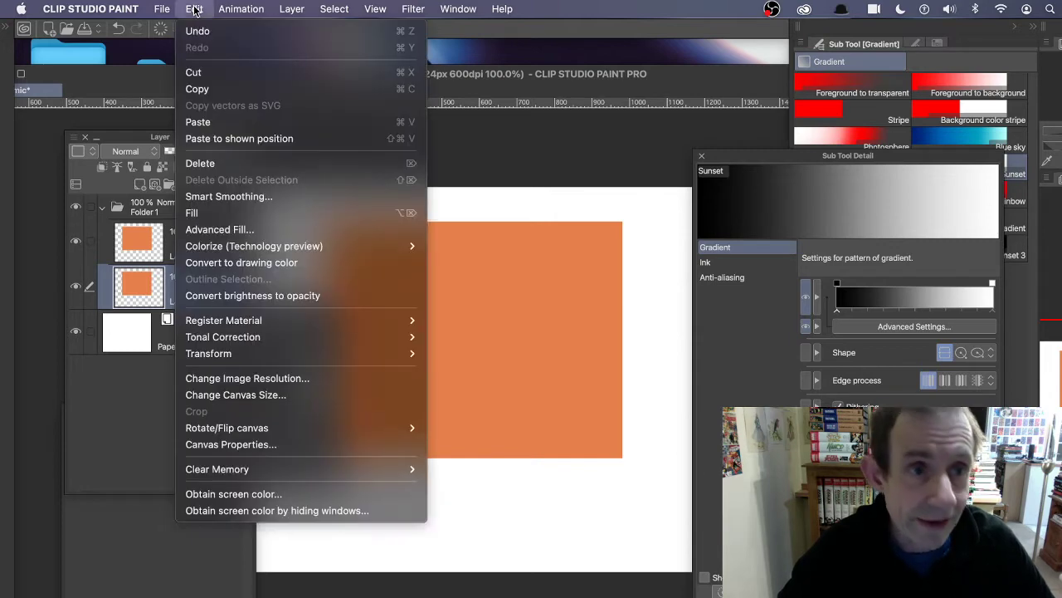
mouse_move(217, 355)
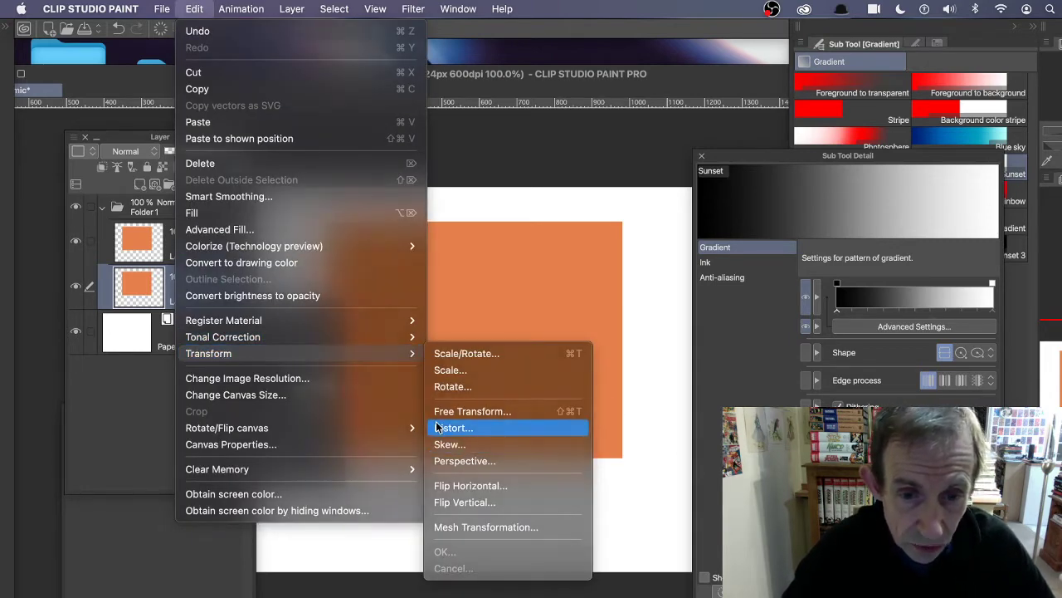
click(541, 428)
drag(738, 160, 1022, 226)
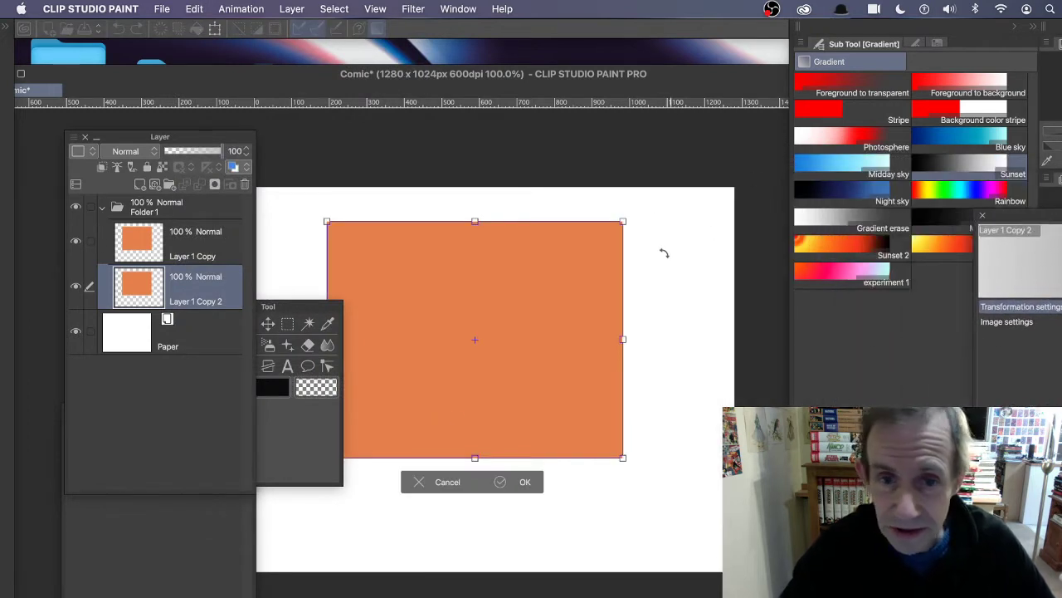
drag(624, 225, 719, 233)
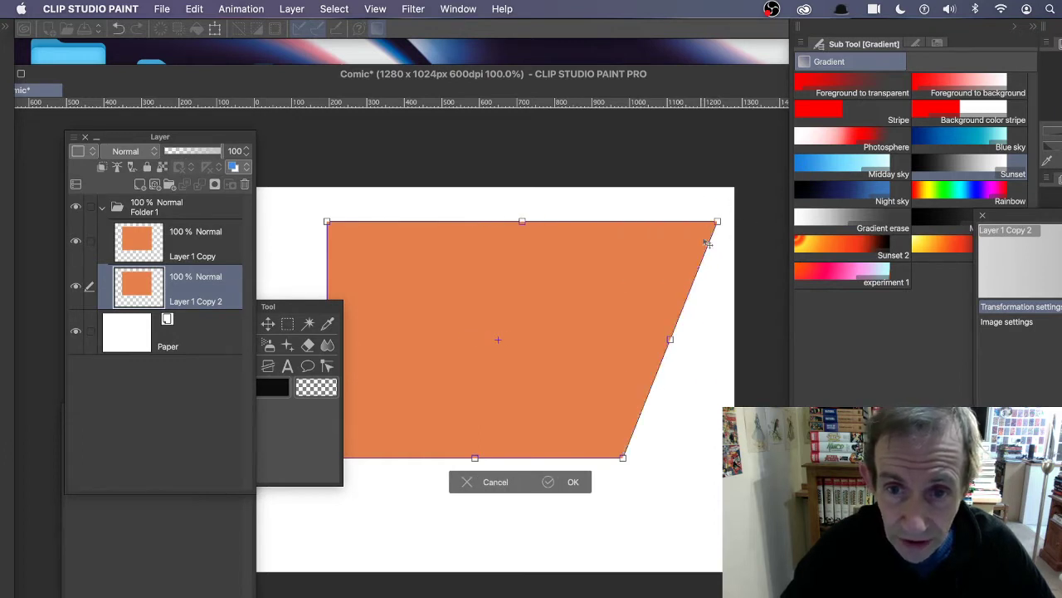
drag(328, 225, 632, 229)
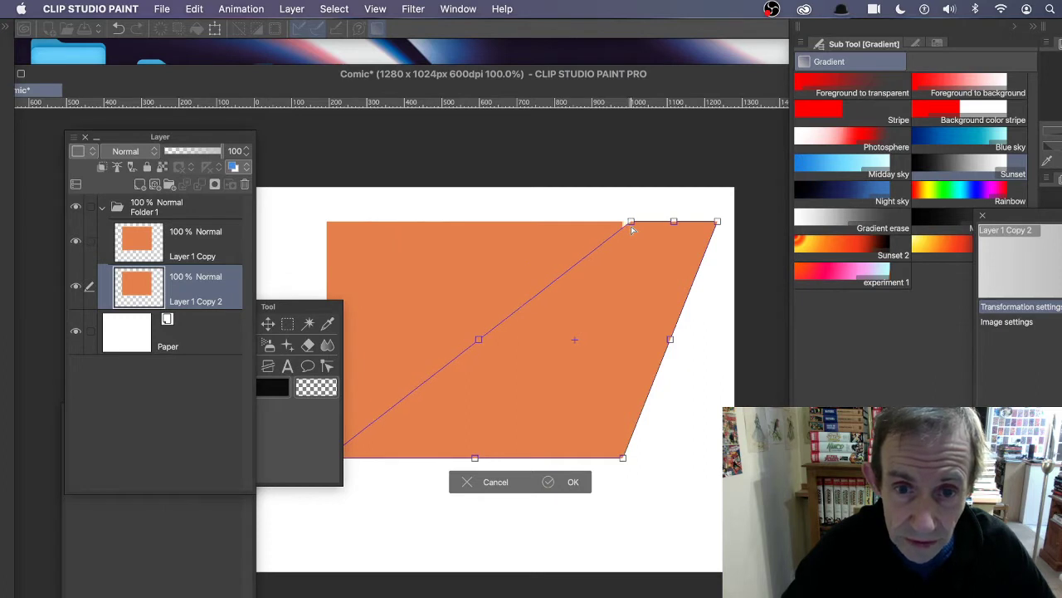
drag(717, 227, 694, 278)
drag(630, 224, 560, 278)
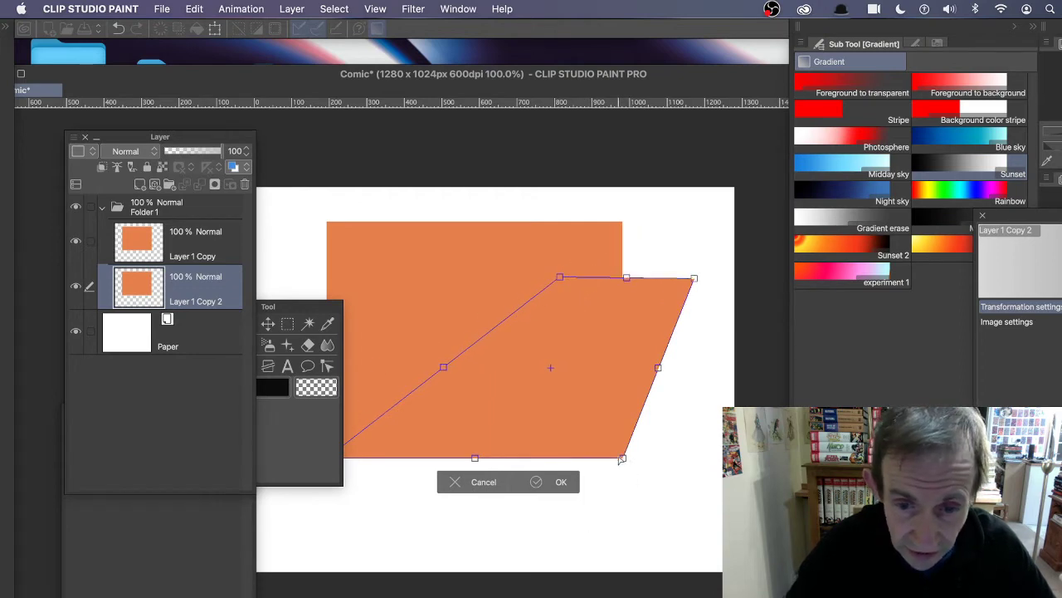
- Refine the top corners into a slanted five-sided shadow shape and apply the distortion
drag(302, 316, 203, 376)
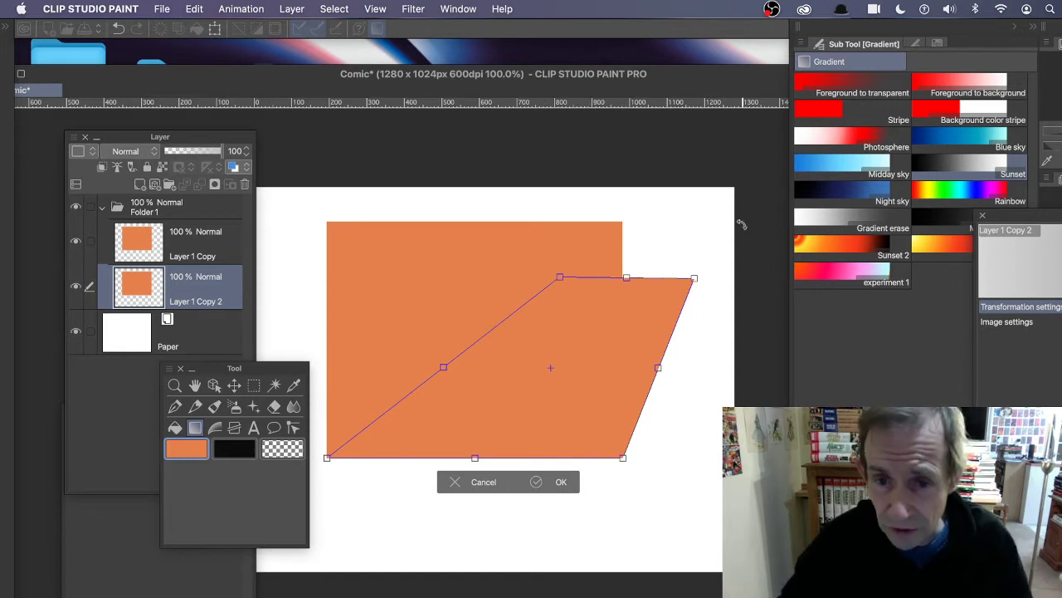
drag(701, 277, 716, 224)
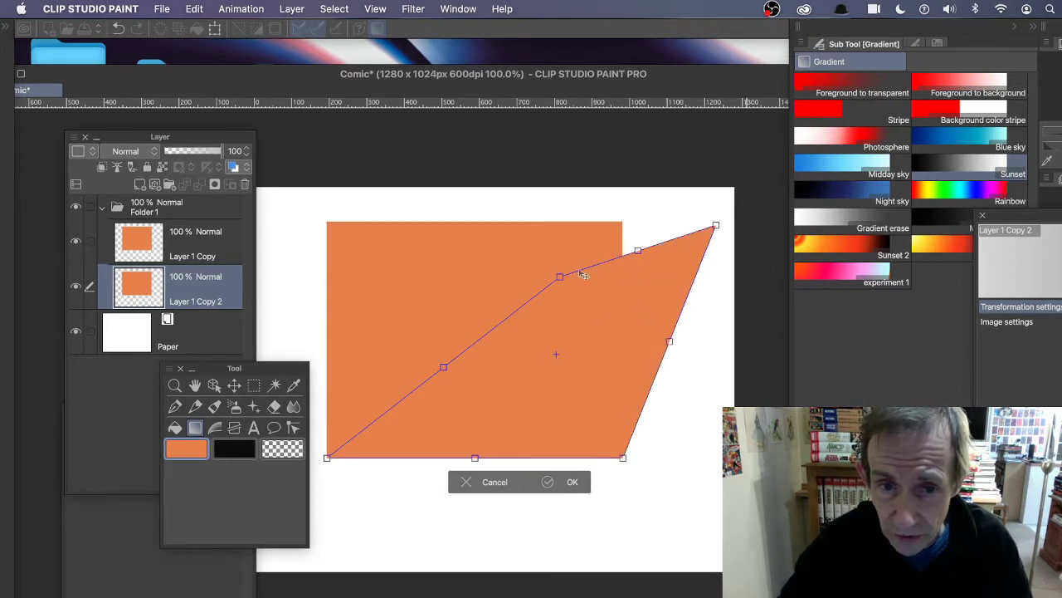
drag(562, 279, 717, 239)
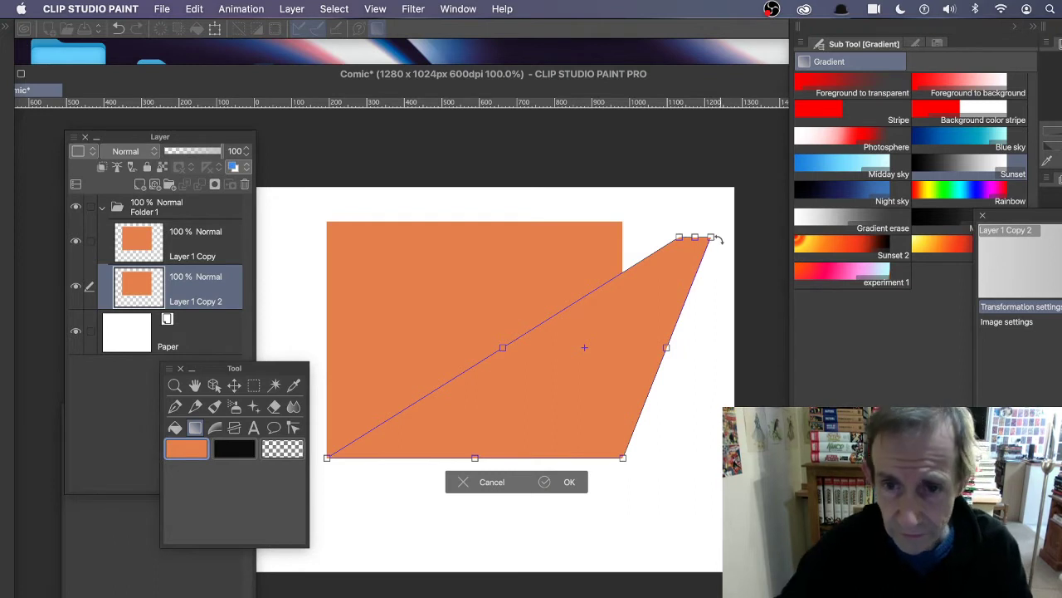
drag(711, 238, 689, 293)
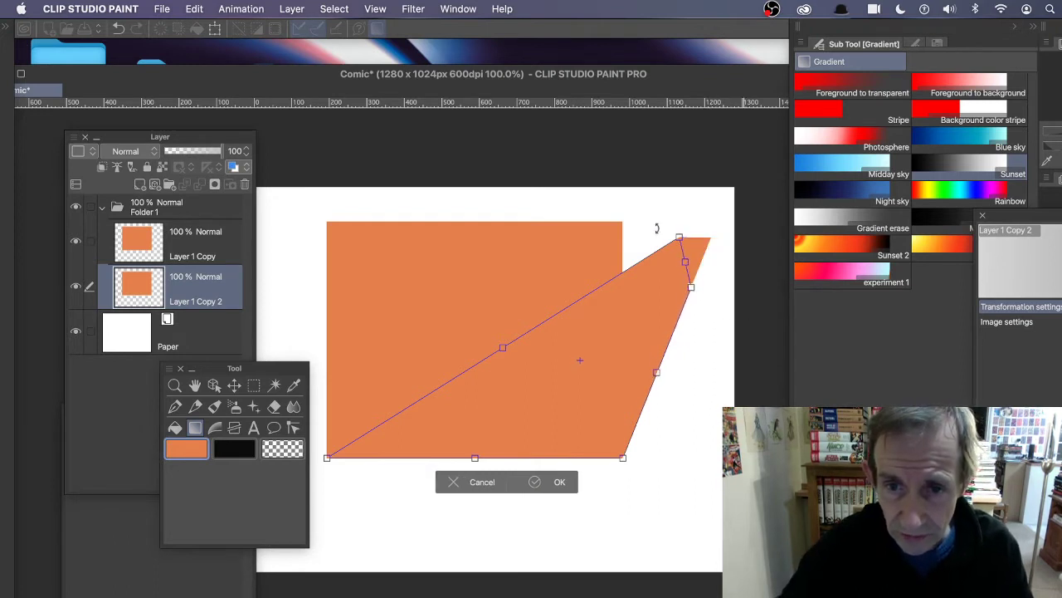
drag(679, 238, 646, 269)
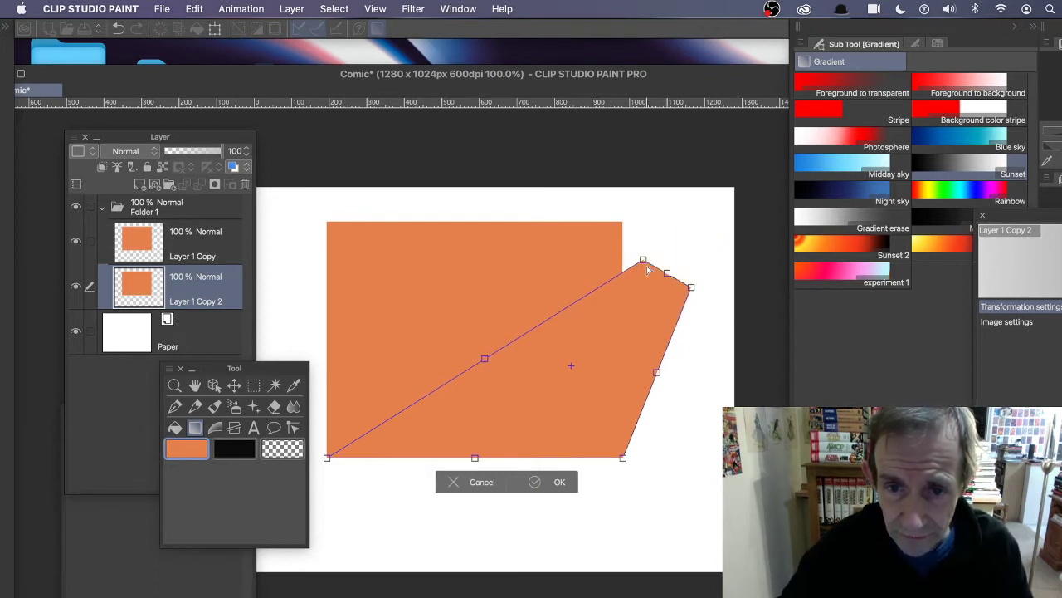
click(564, 484)
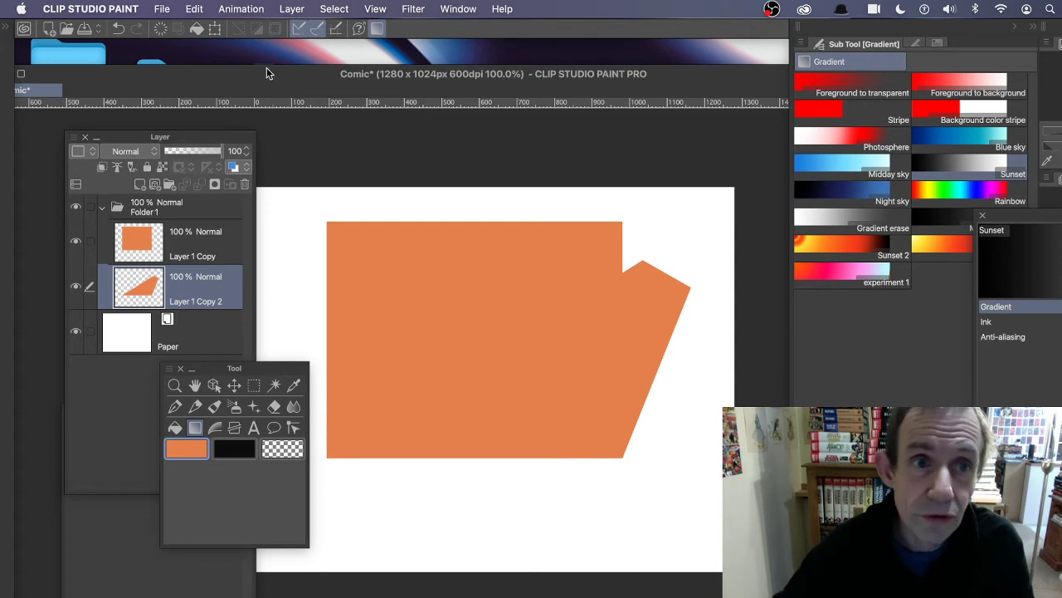
- Select the distorted shape's outline on Layer 1 Copy 2 and set the drawing colour to transparent
click(335, 10)
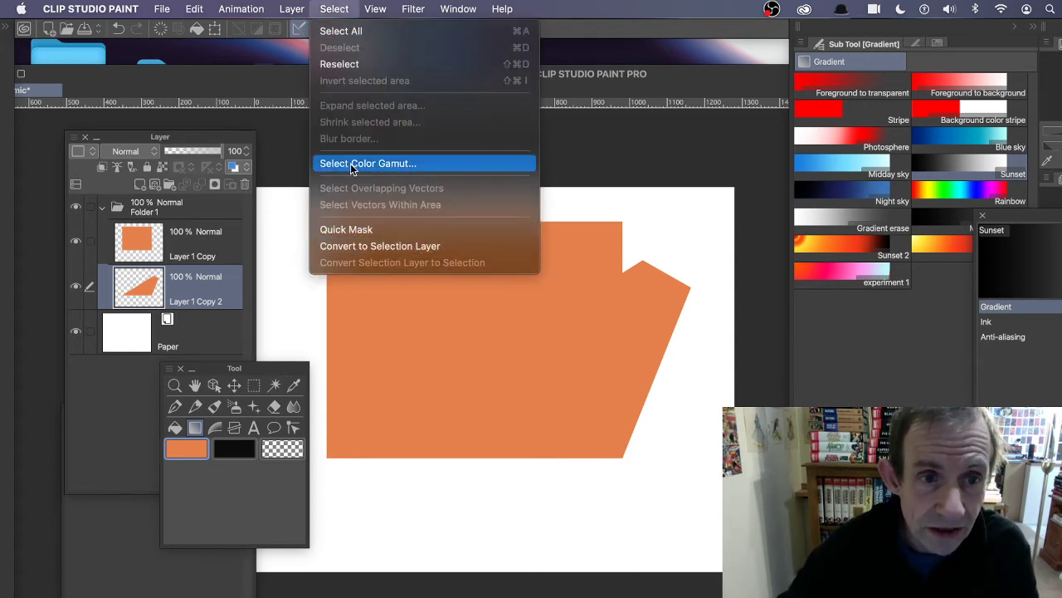
right_click(210, 280)
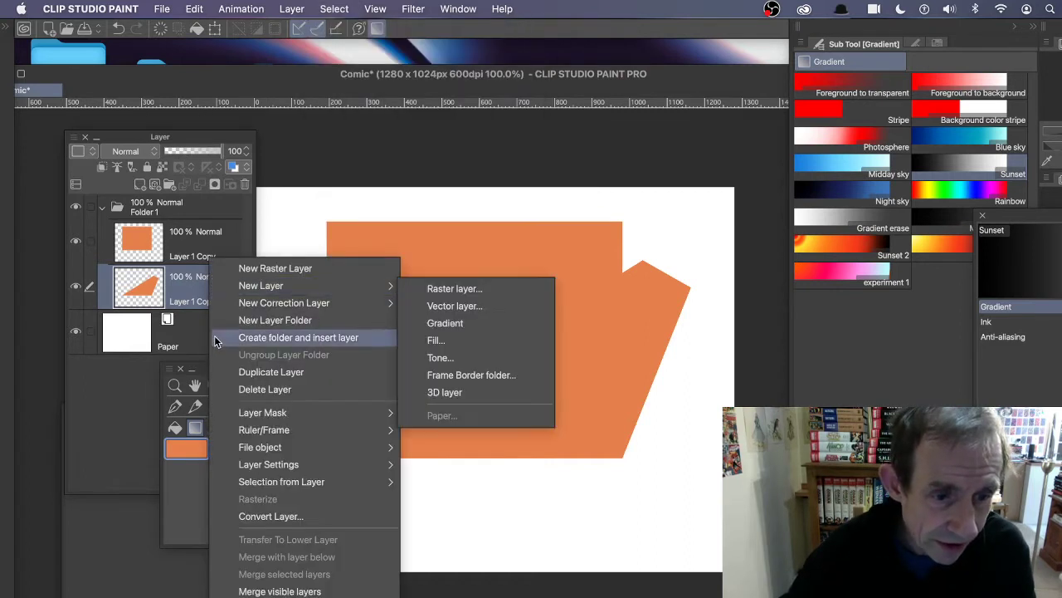
mouse_move(274, 487)
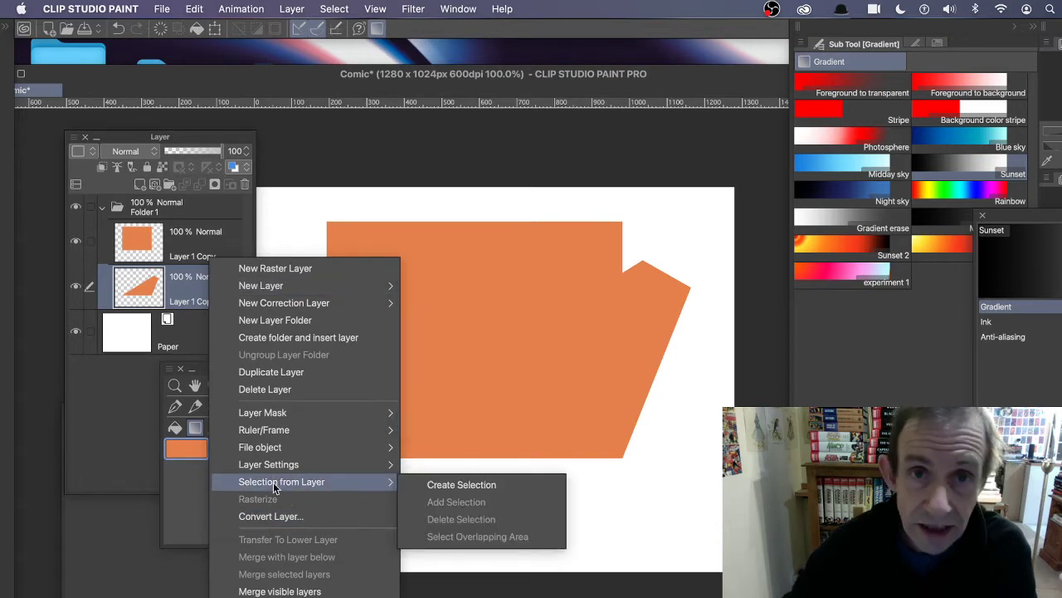
click(461, 484)
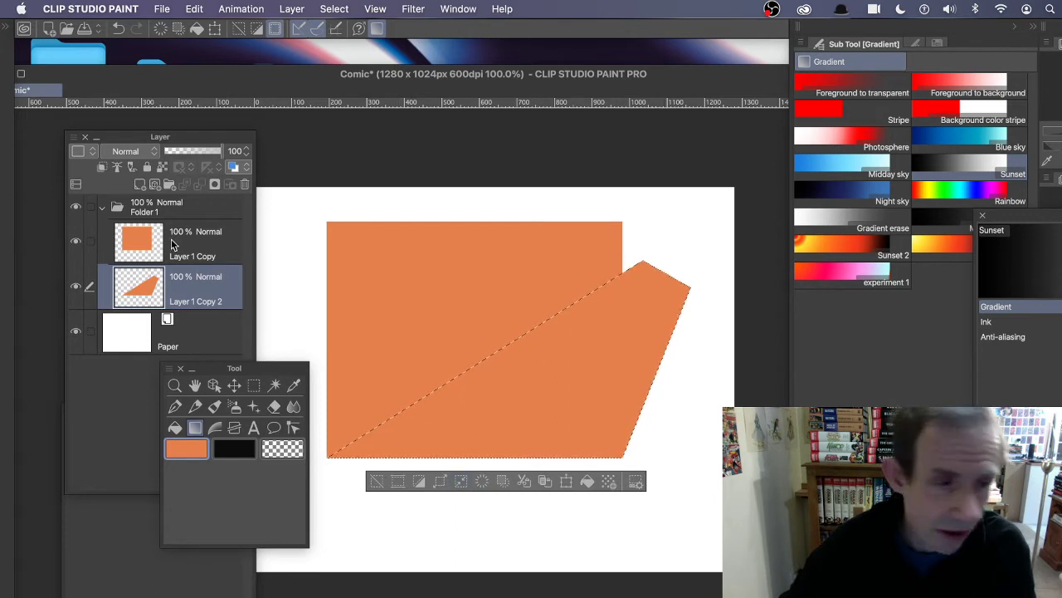
click(264, 451)
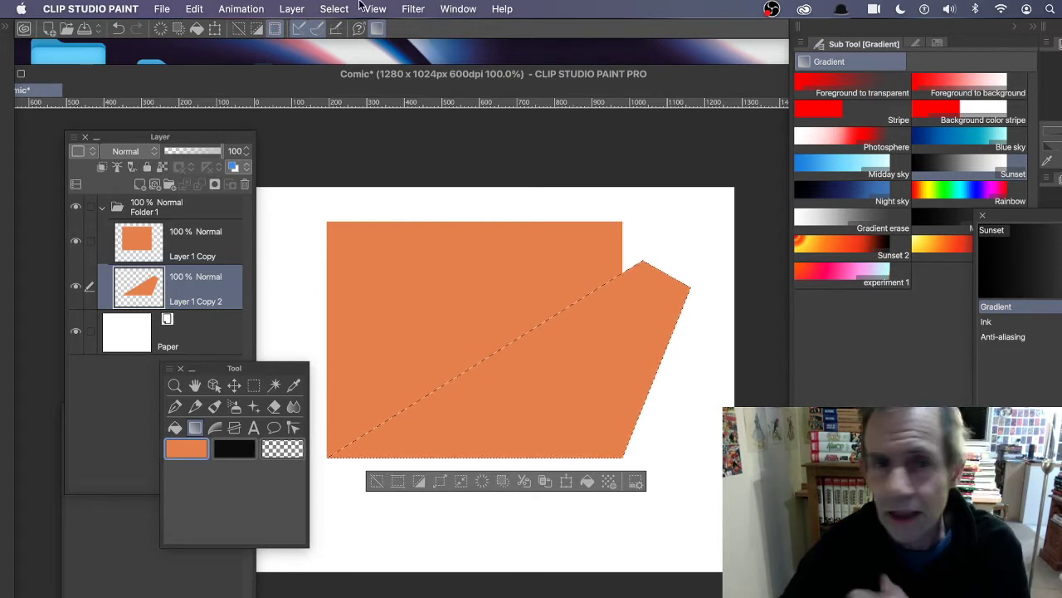
- Show the Sunset Tool property panel and float it with Sub Tool Detail over the canvas
drag(1029, 215, 979, 313)
click(460, 9)
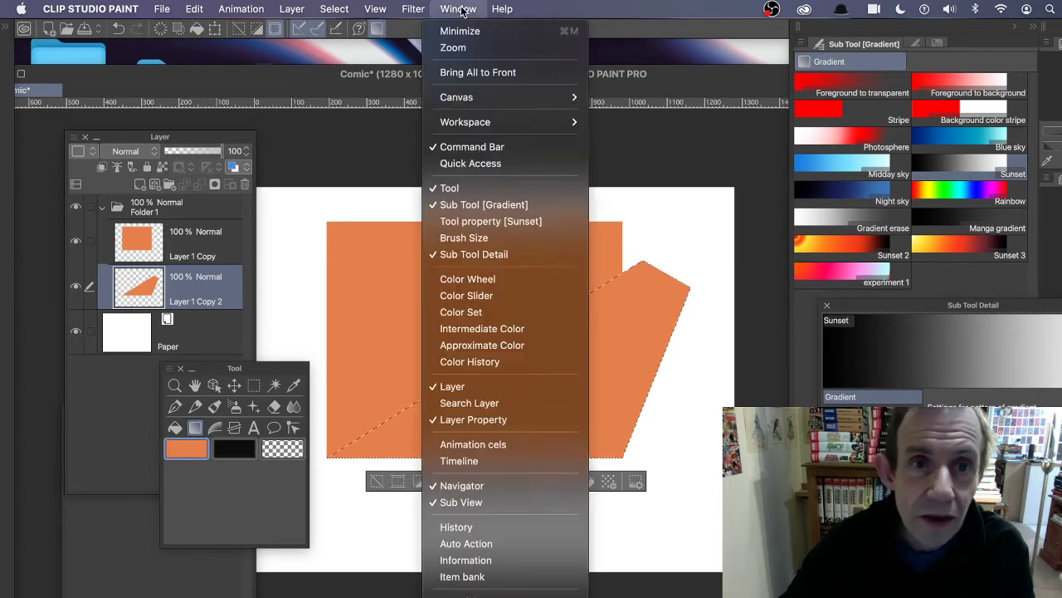
click(508, 223)
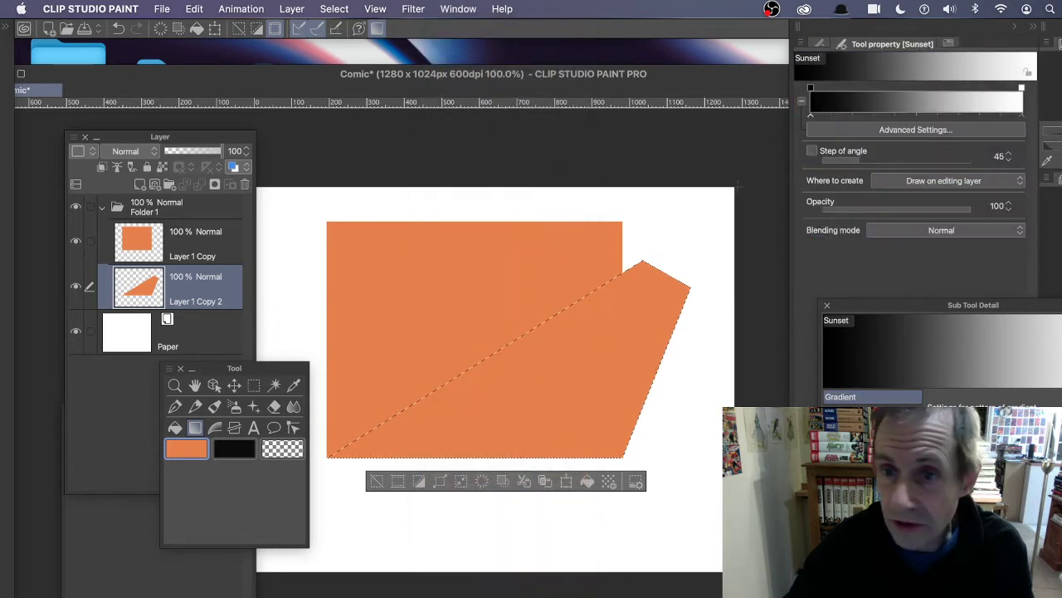
click(461, 9)
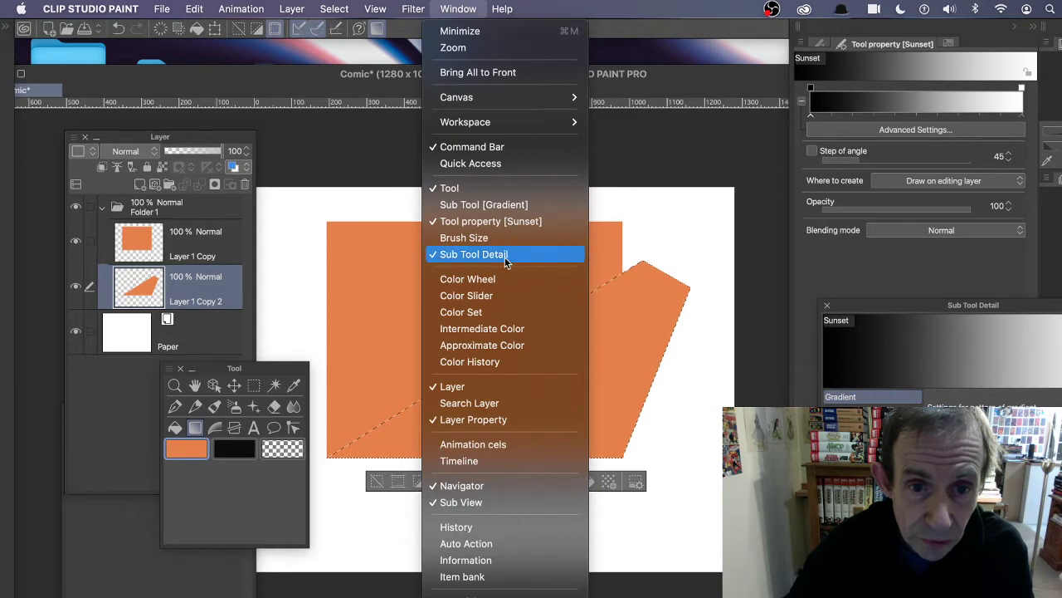
click(1009, 303)
drag(1008, 303, 870, 207)
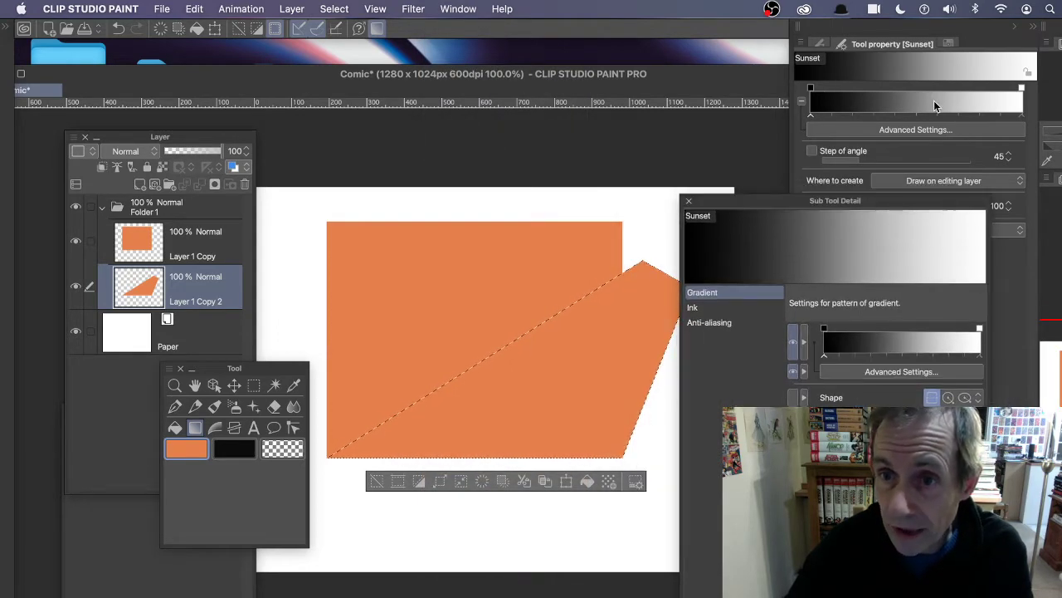
drag(901, 45, 723, 149)
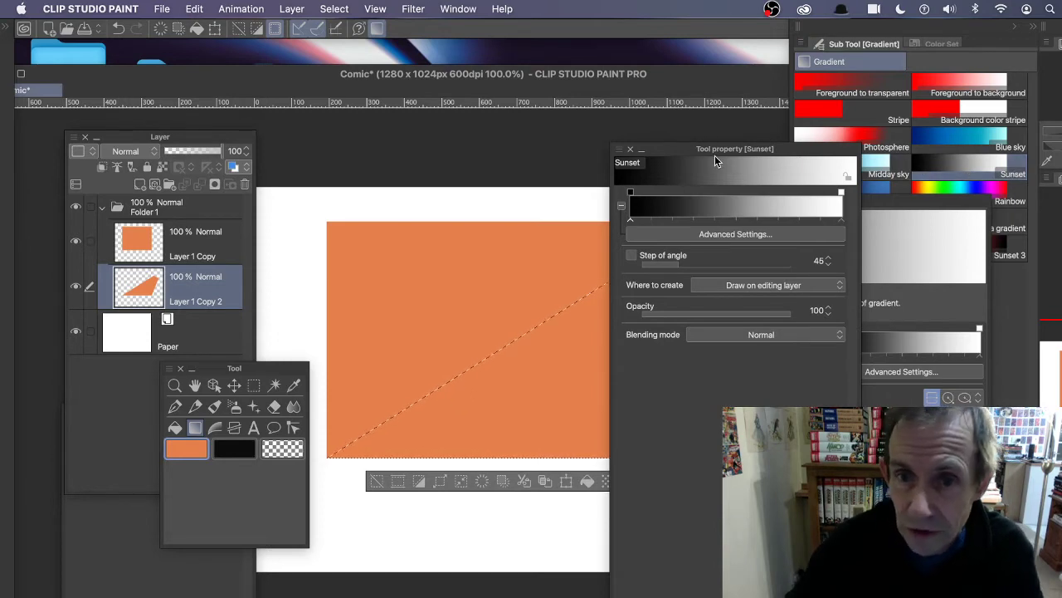
- Keep Where to create on Draw on editing layer and rearrange palettes to reveal Sub Tool Detail
click(764, 285)
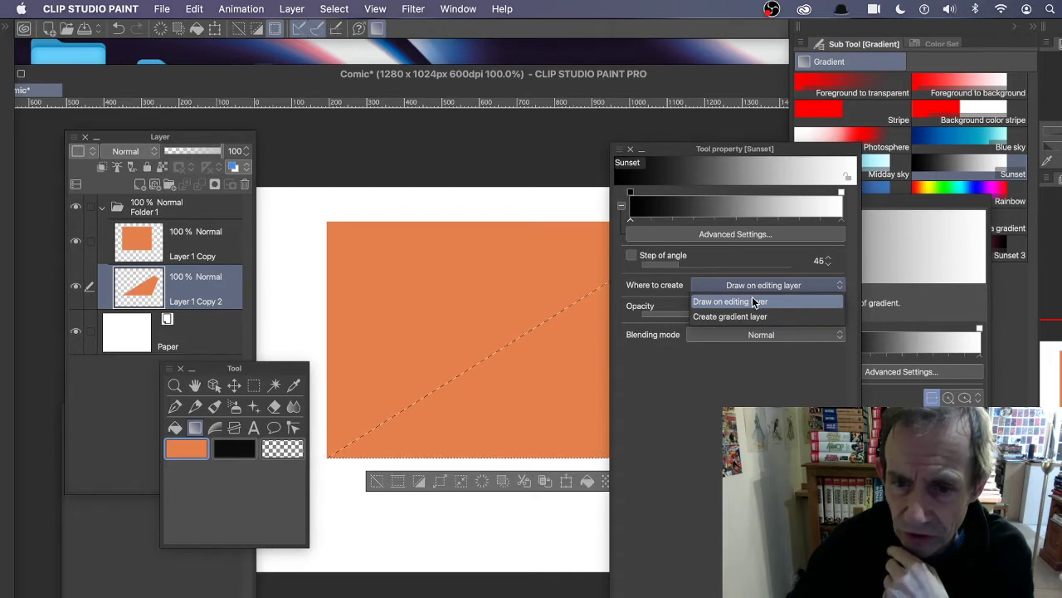
click(753, 301)
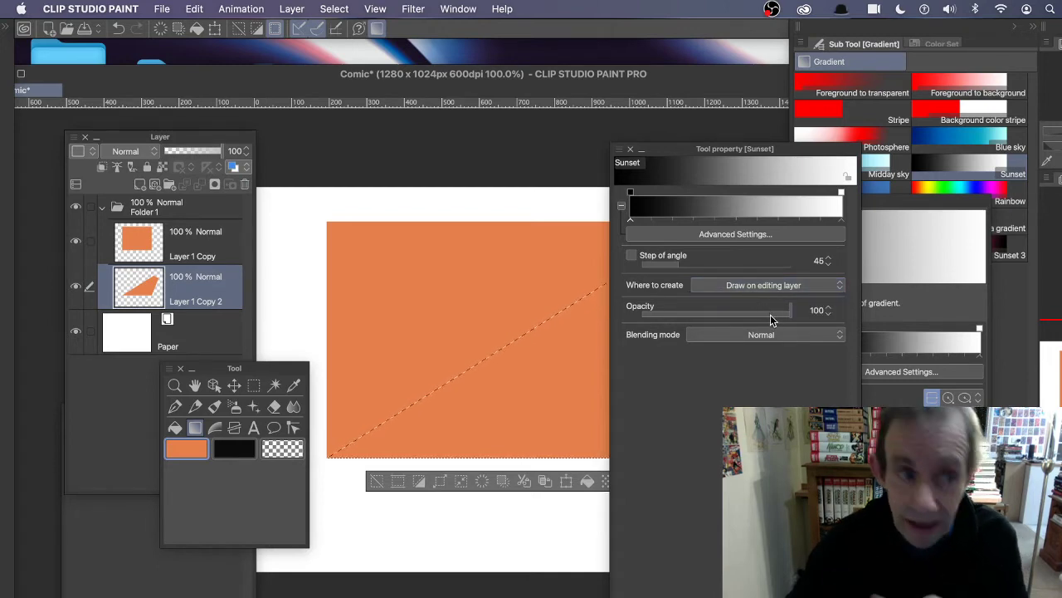
drag(704, 151, 1061, 249)
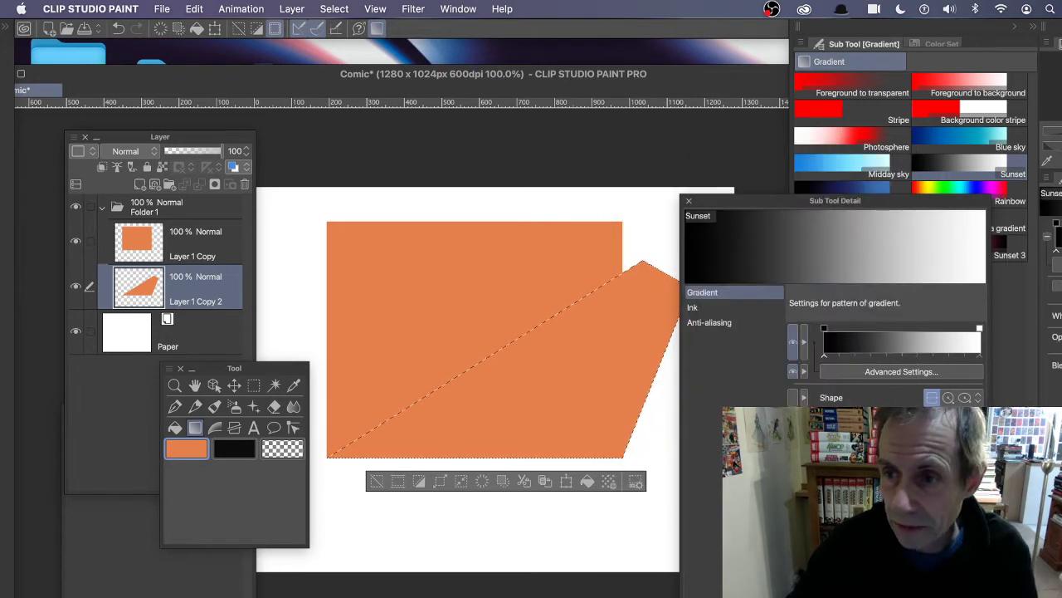
drag(763, 199, 660, 142)
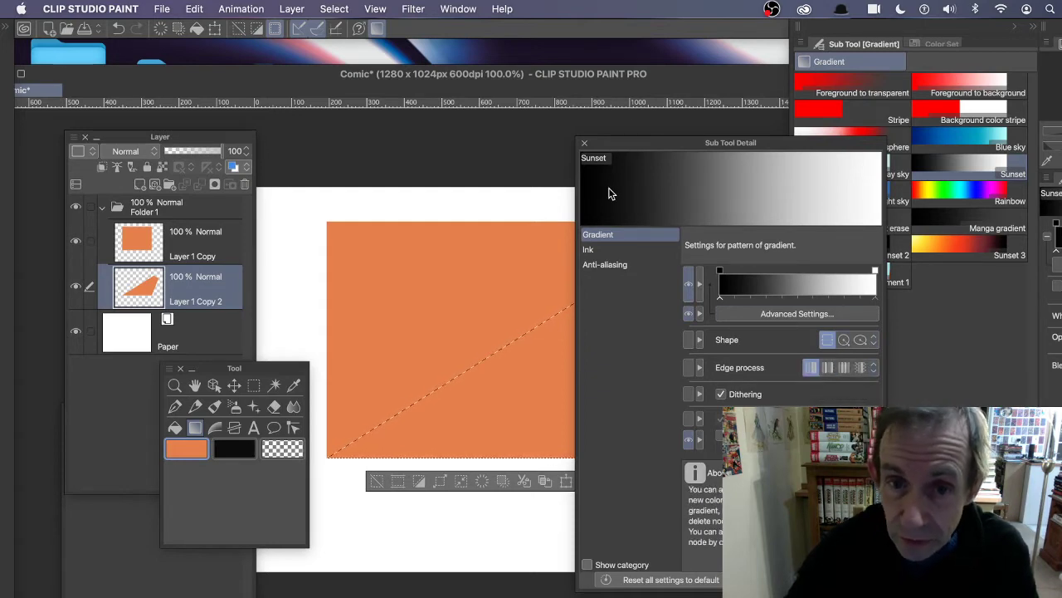
- Drag a black-to-white Sunset gradient up-right across the polygon, redoing it until it looks right
drag(729, 140, 970, 221)
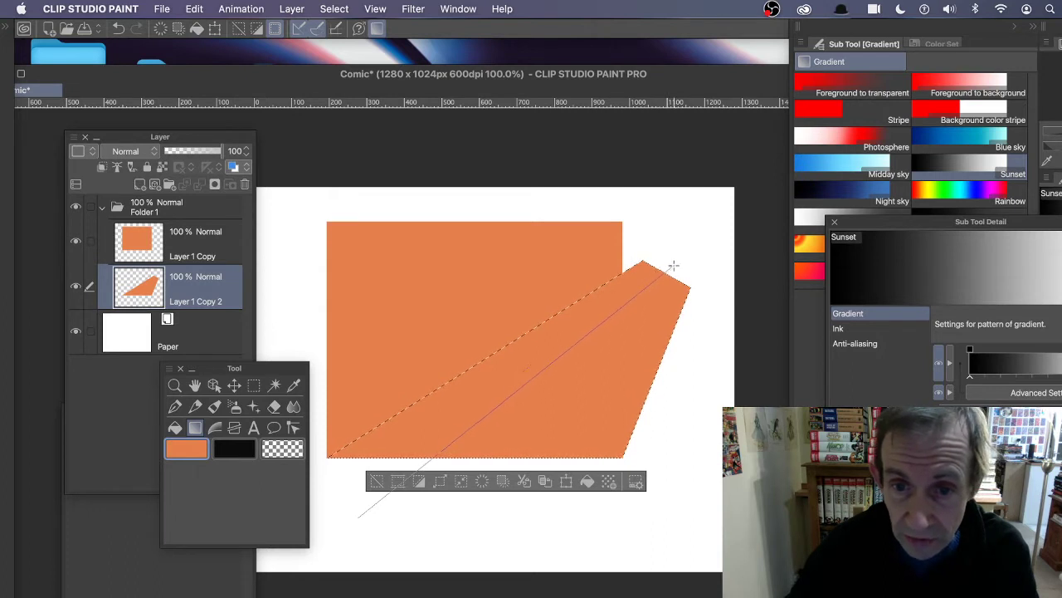
drag(646, 293, 646, 292)
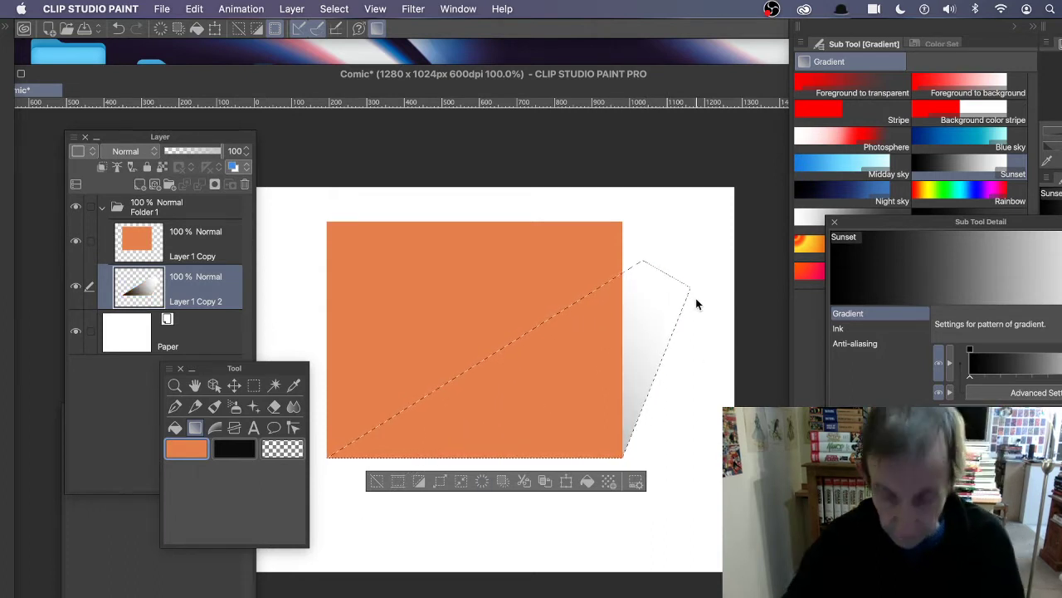
key(super+z)
drag(537, 412, 682, 263)
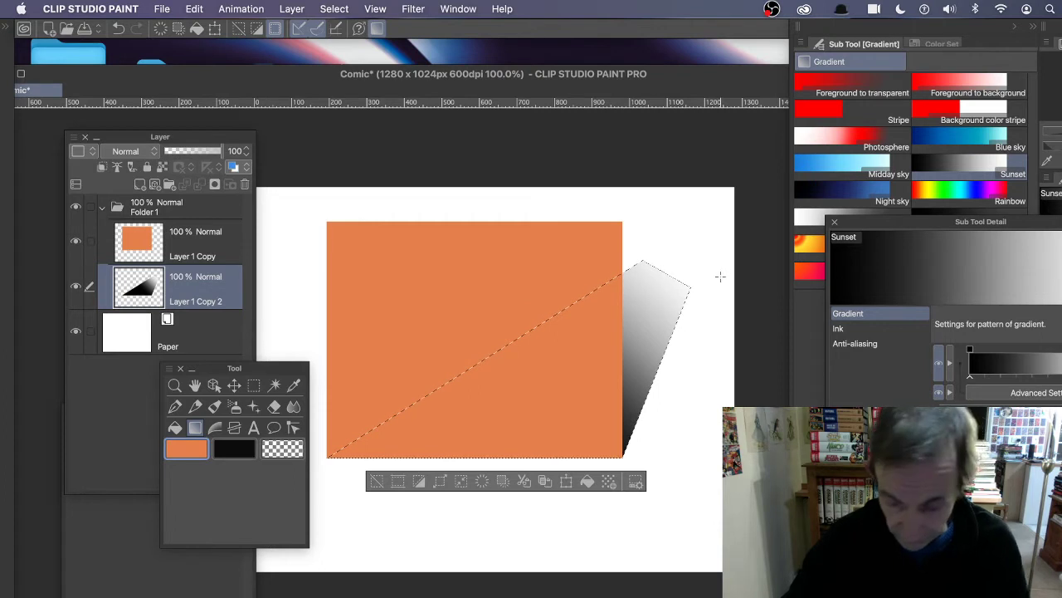
key(super+z)
drag(597, 352, 690, 249)
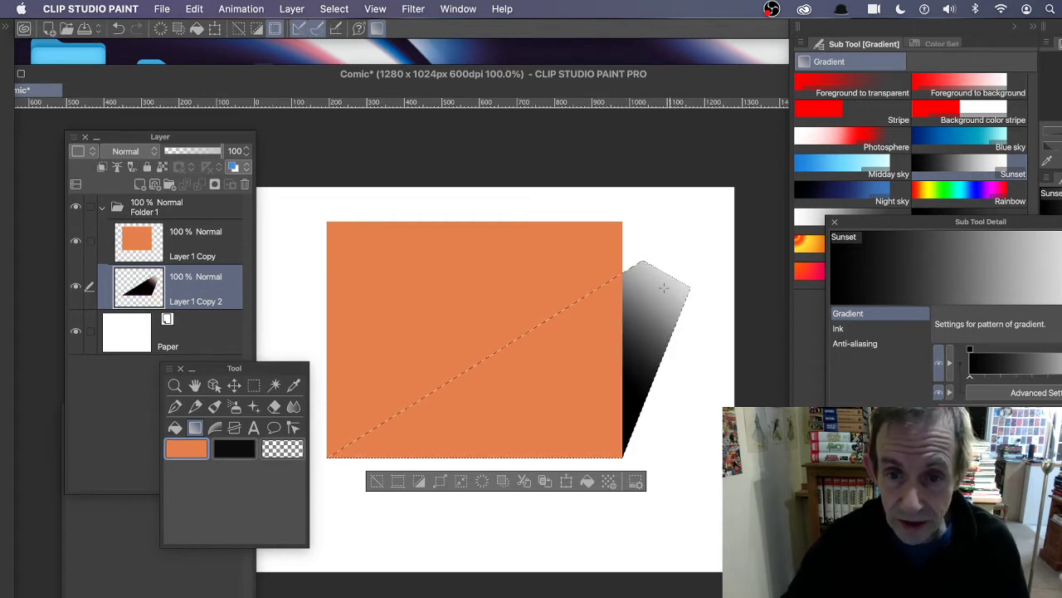
key(super+z)
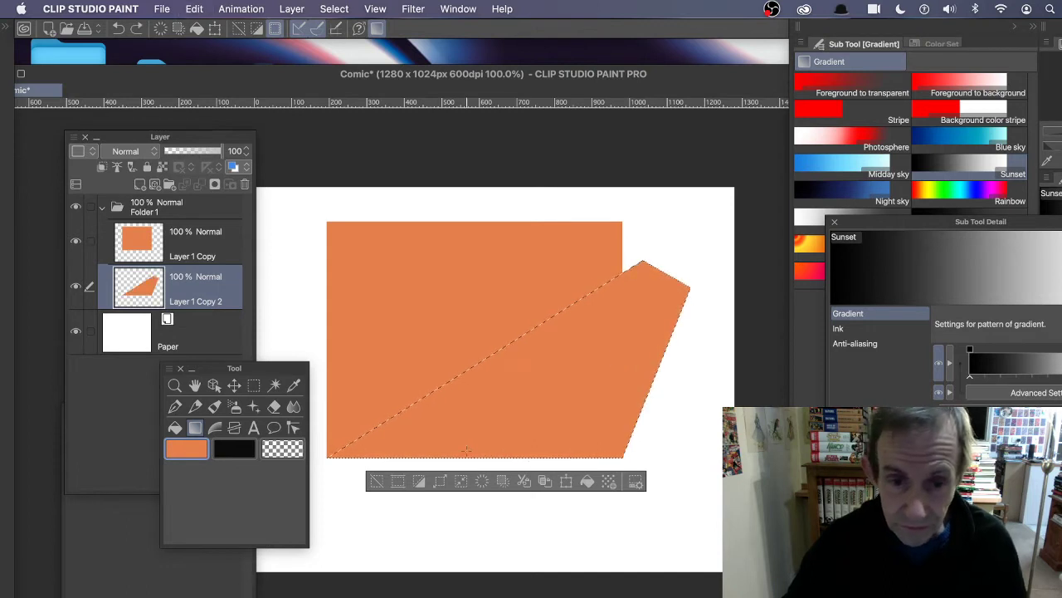
drag(623, 335, 704, 245)
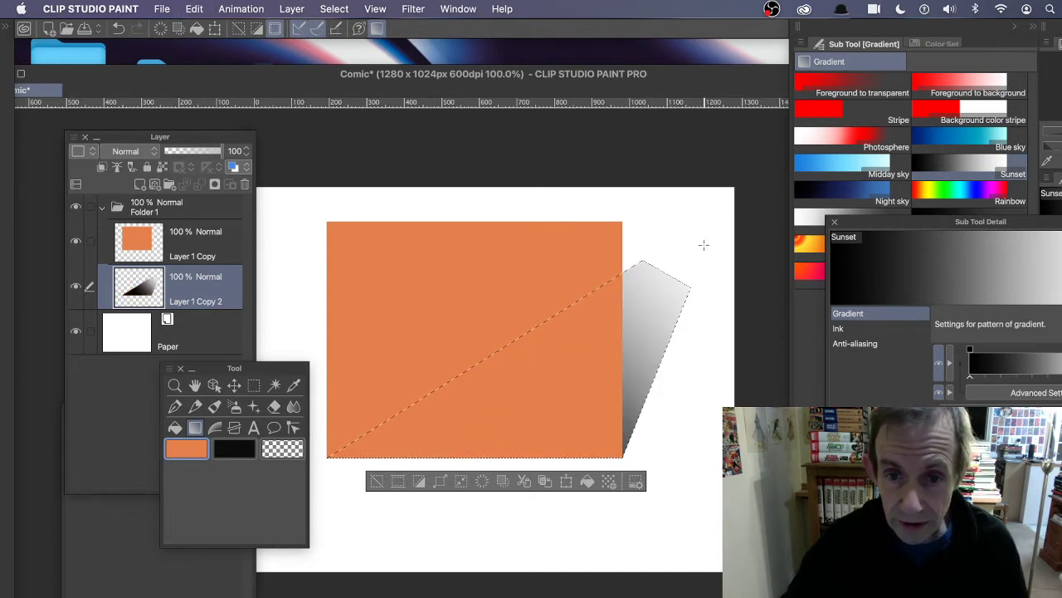
- Deselect, then apply a Gaussian blur of strength about 41 to the gradient shadow
click(333, 8)
click(347, 45)
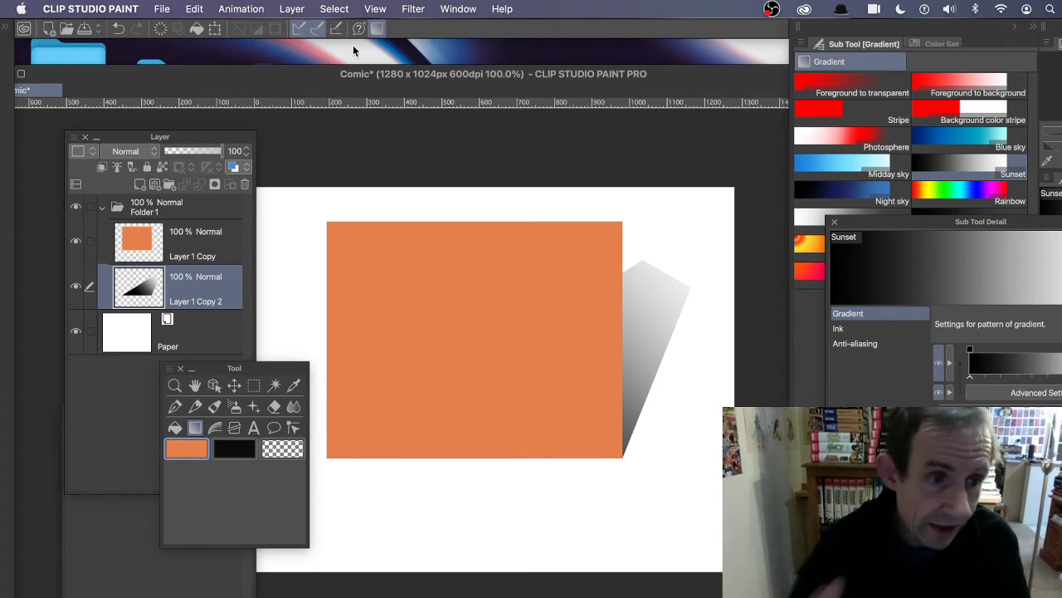
click(413, 10)
mouse_move(432, 31)
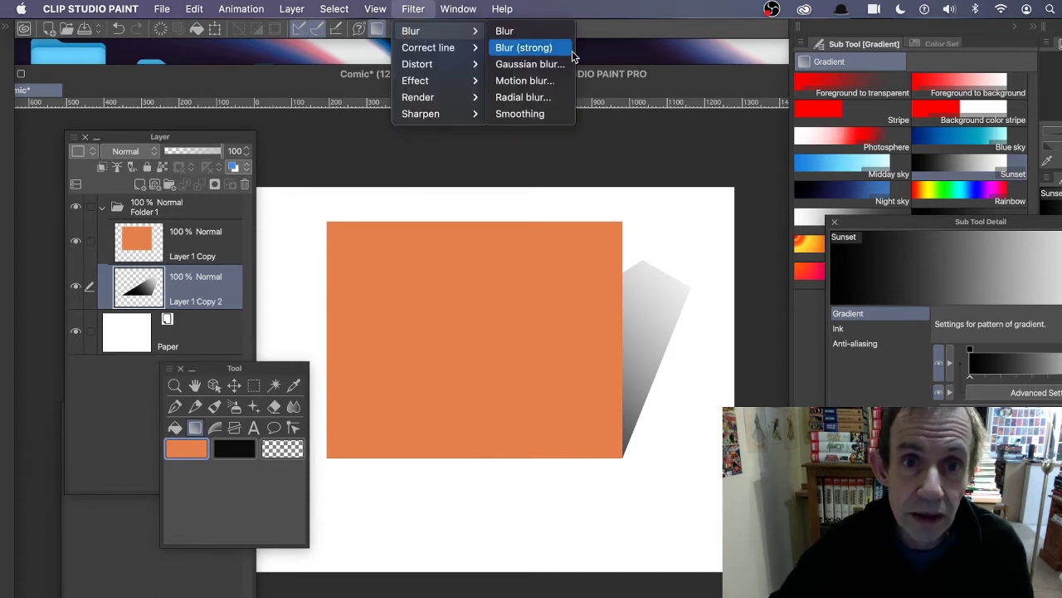
click(532, 64)
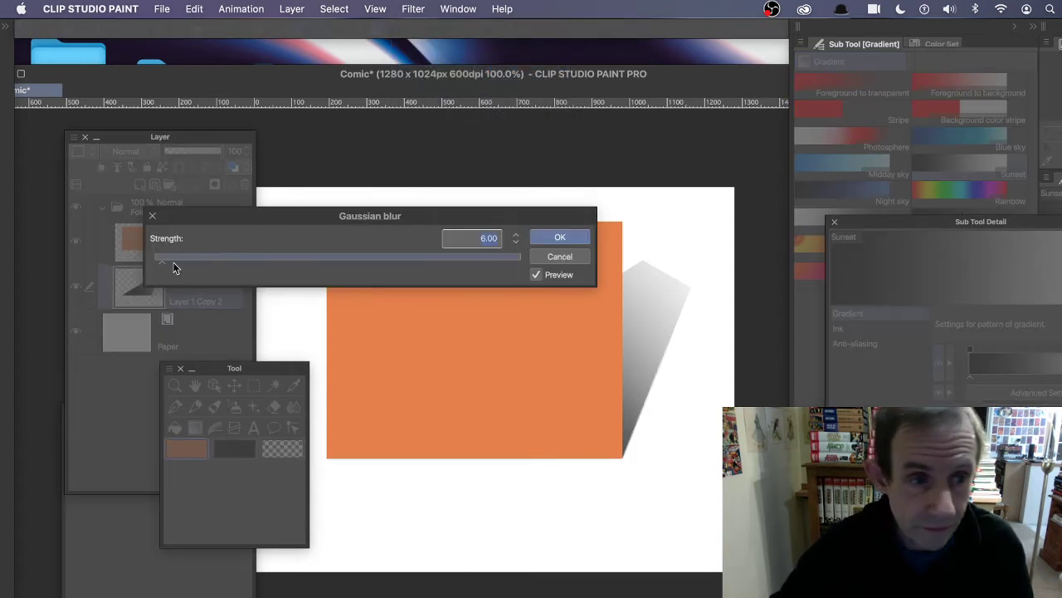
drag(174, 266, 217, 261)
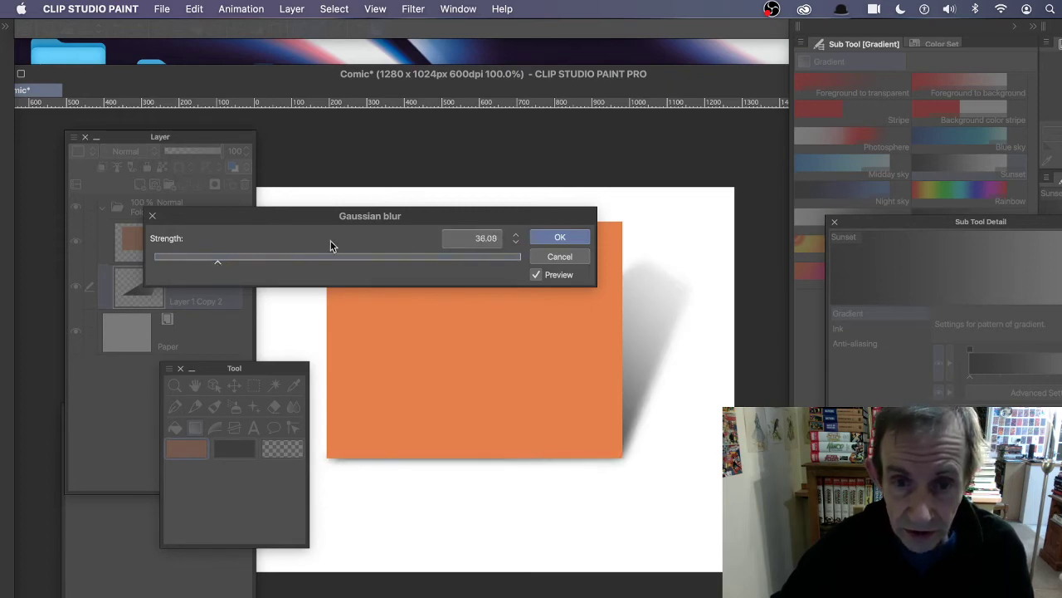
click(551, 237)
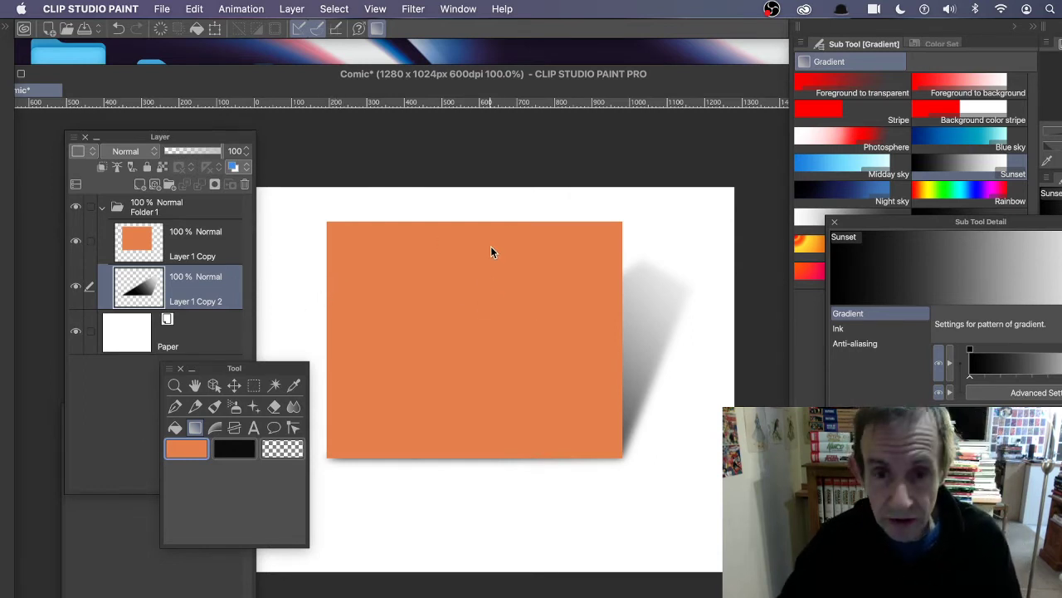
- Undo the blur, gradient and skew, then toggle Layer 1 Copy 2's visibility to confirm
key(alt+BackSpace)
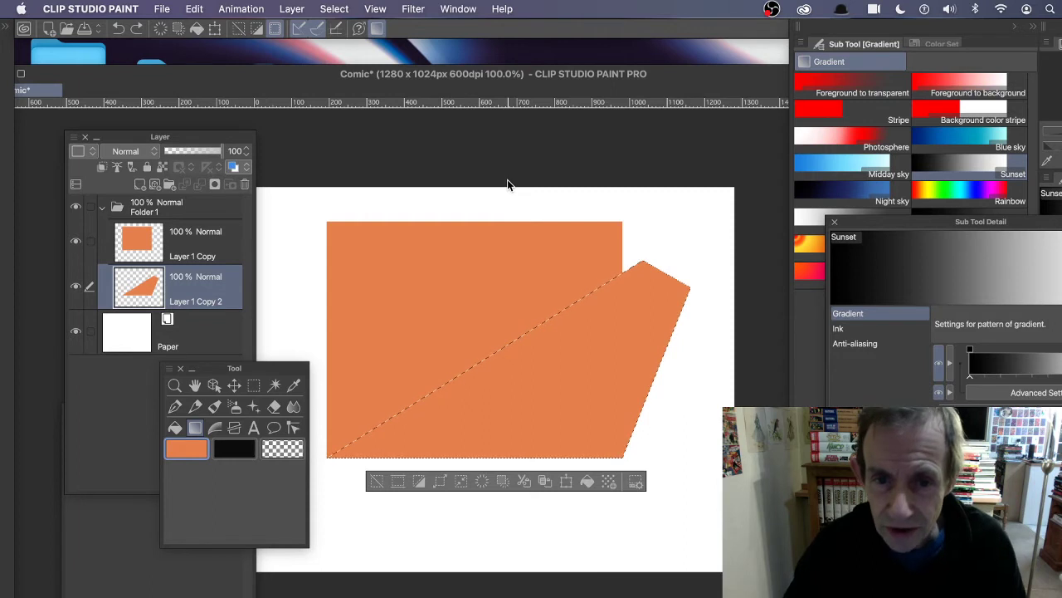
key(ctrl+d)
key(ctrl+z)
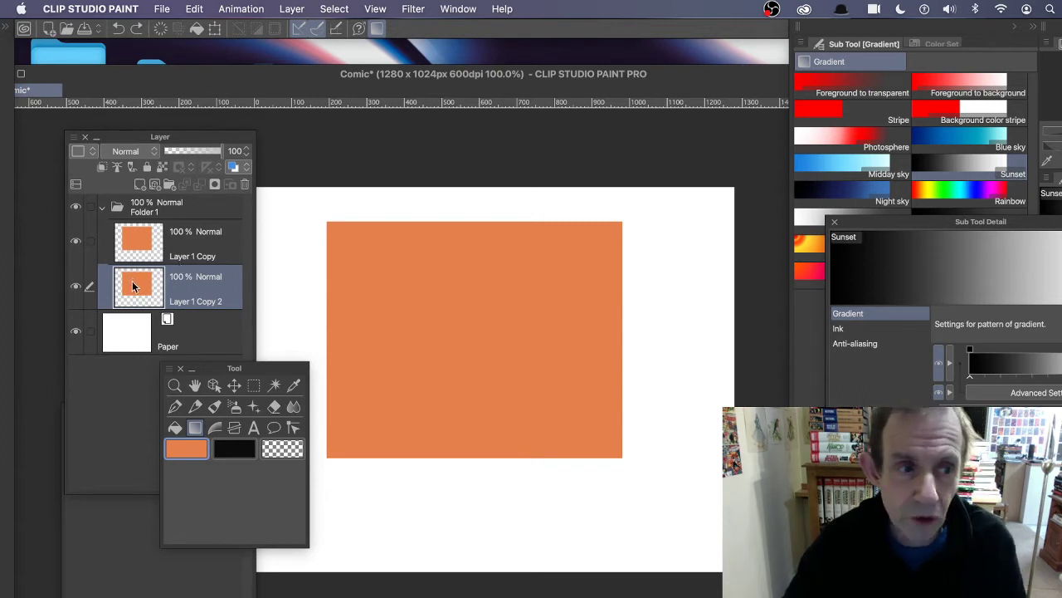
click(76, 291)
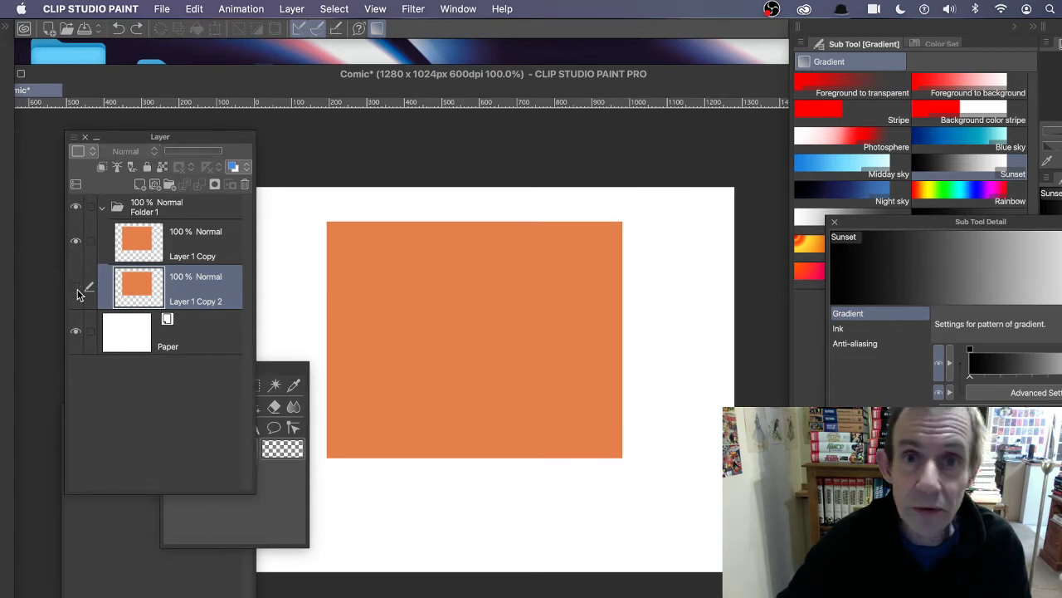
click(76, 292)
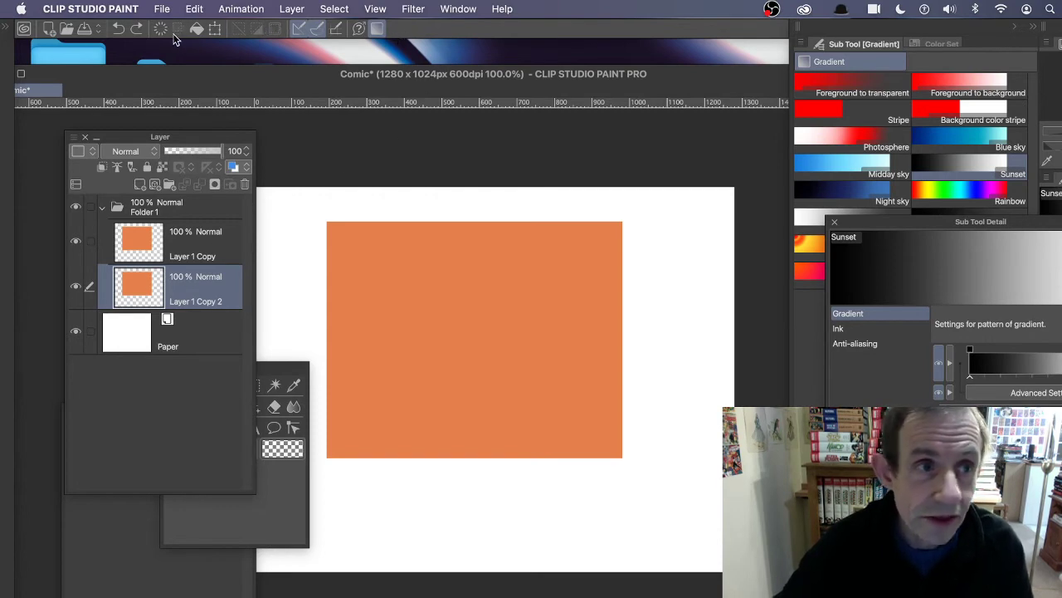
- Start a Distort transform on Layer 1 Copy 2 and slide its top corners right
click(197, 10)
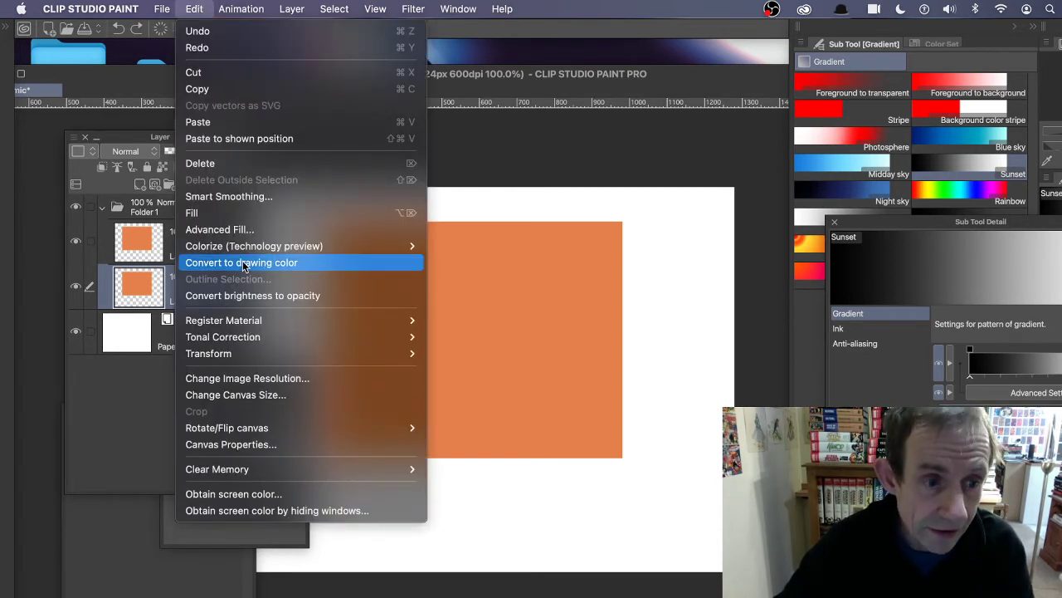
mouse_move(403, 353)
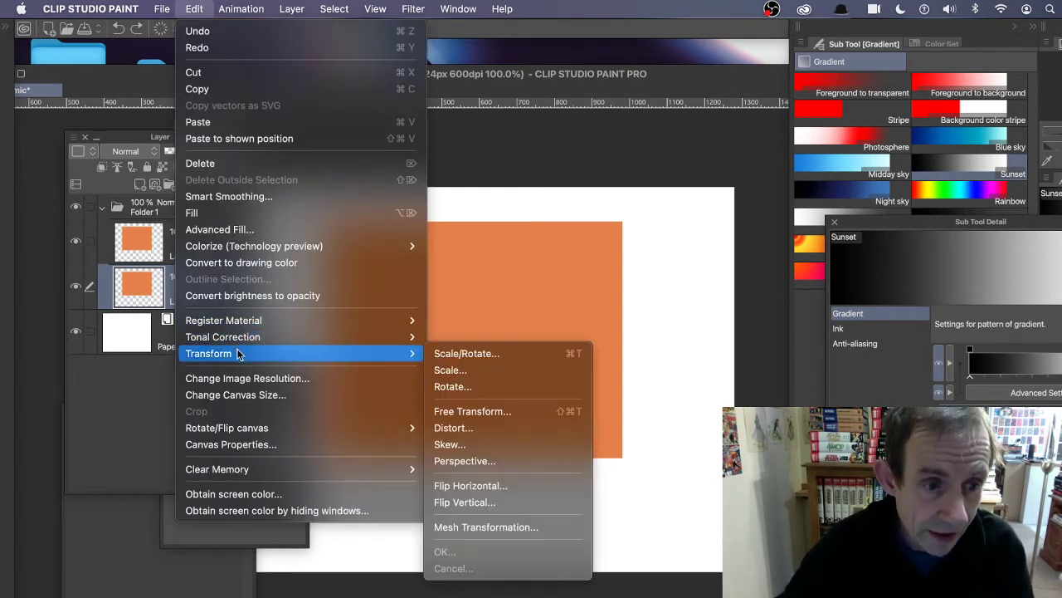
click(485, 427)
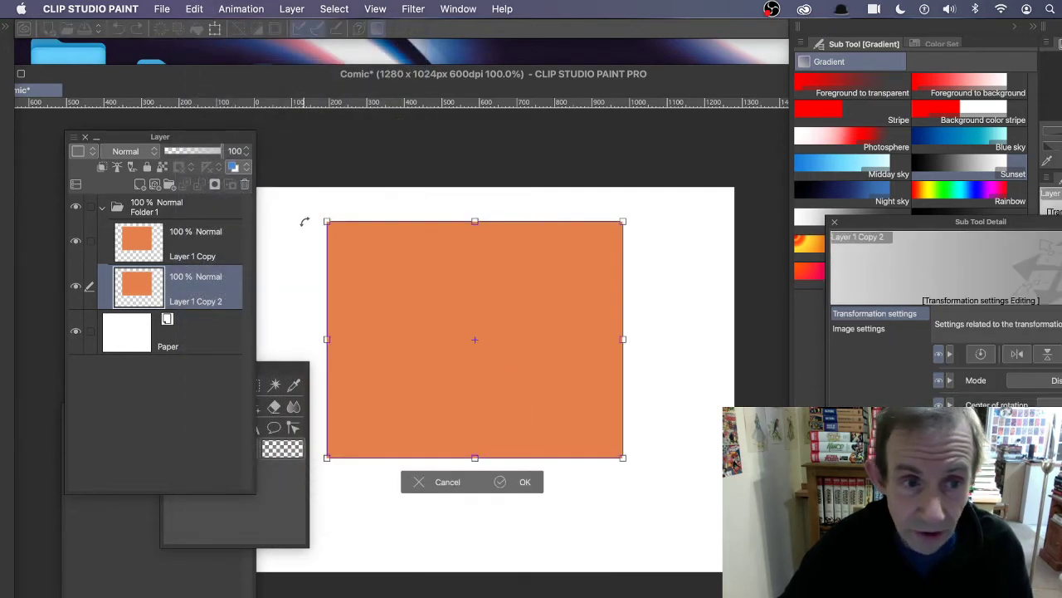
drag(331, 224, 549, 223)
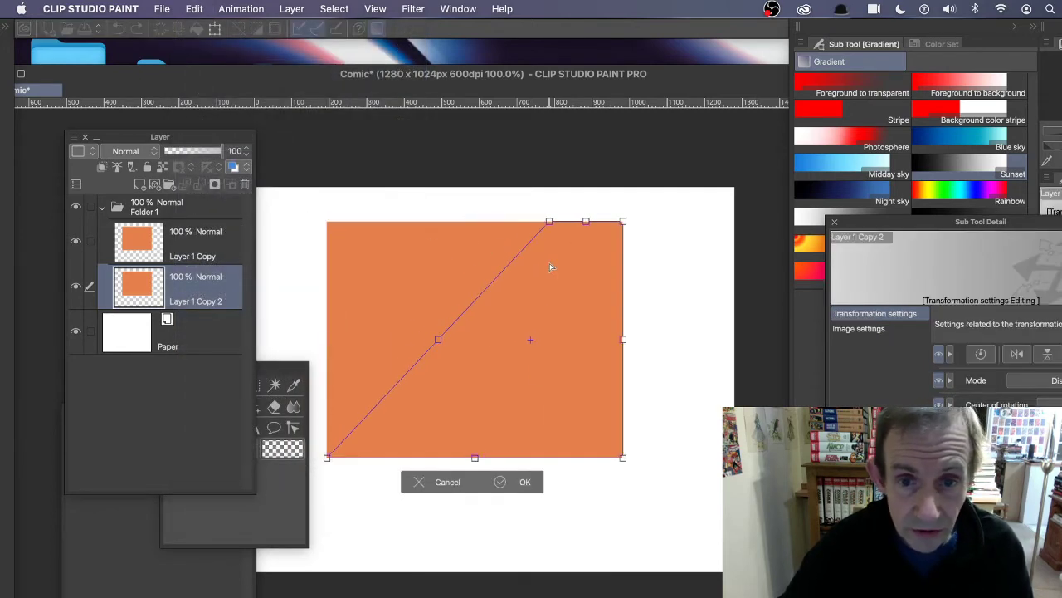
drag(624, 222, 790, 221)
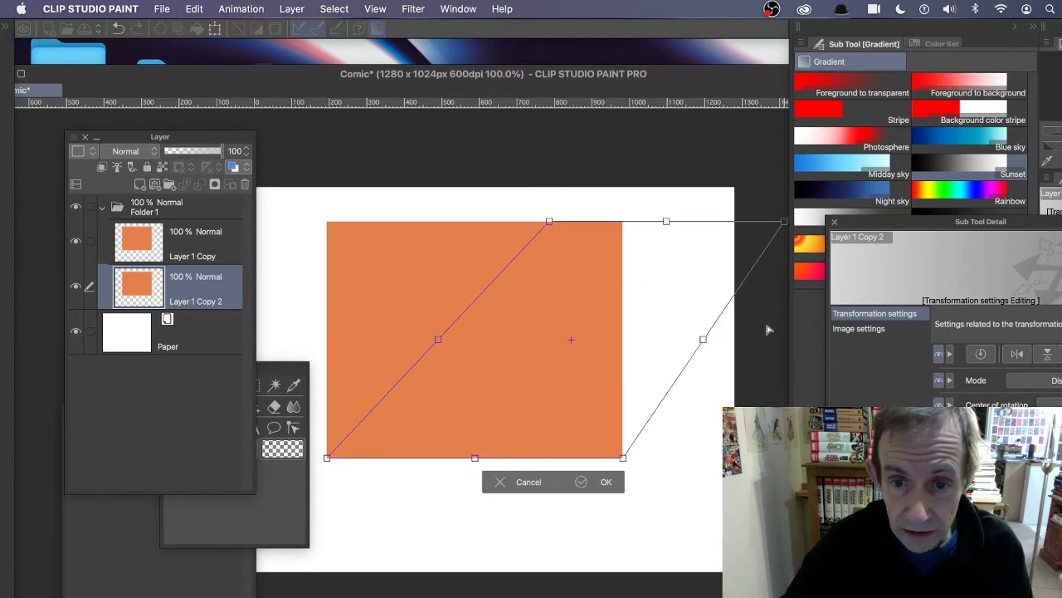
drag(846, 355, 622, 323)
drag(719, 329, 666, 254)
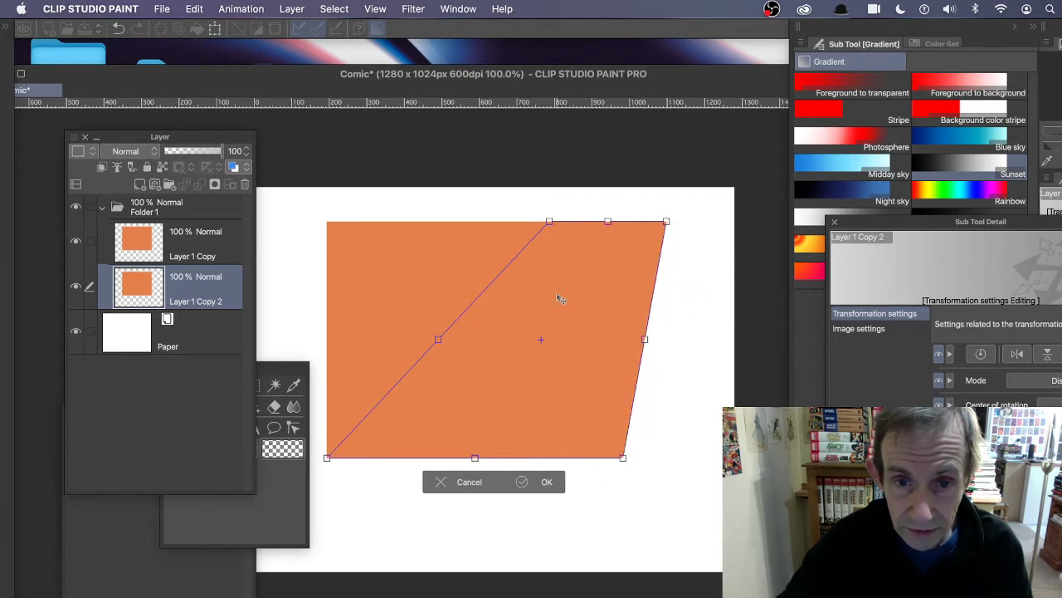
- Raise and level the top corners above the rectangle into an up-right parallelogram, then commit
drag(549, 222, 524, 126)
drag(667, 221, 676, 180)
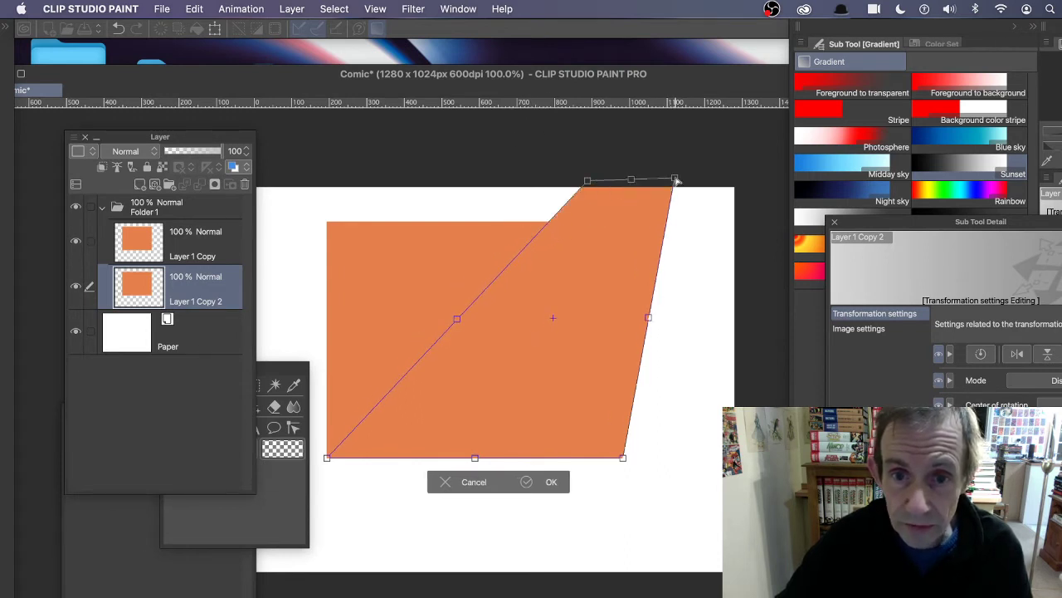
drag(587, 180, 547, 180)
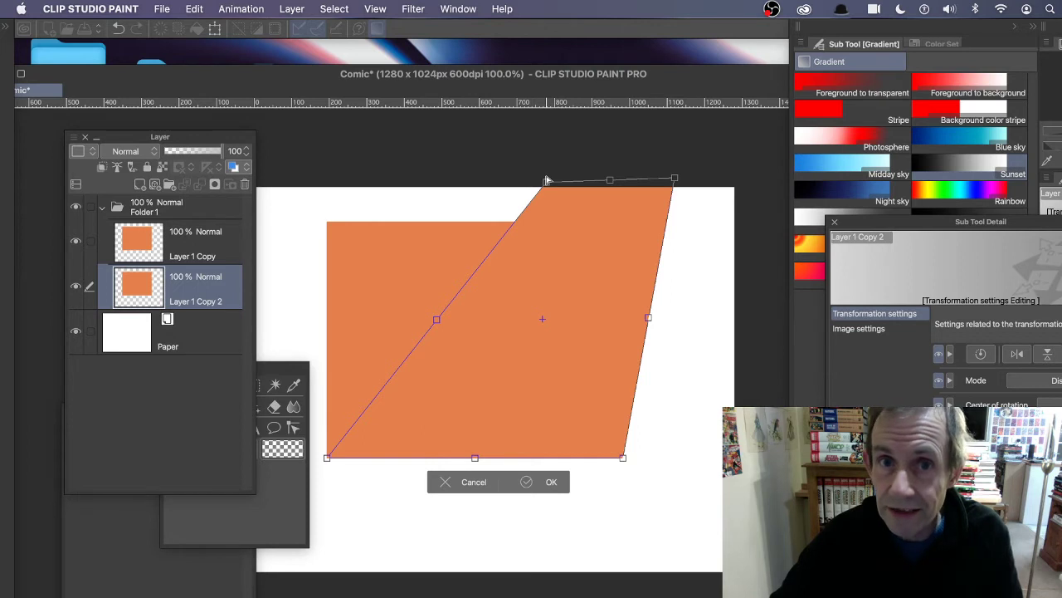
drag(548, 178, 490, 175)
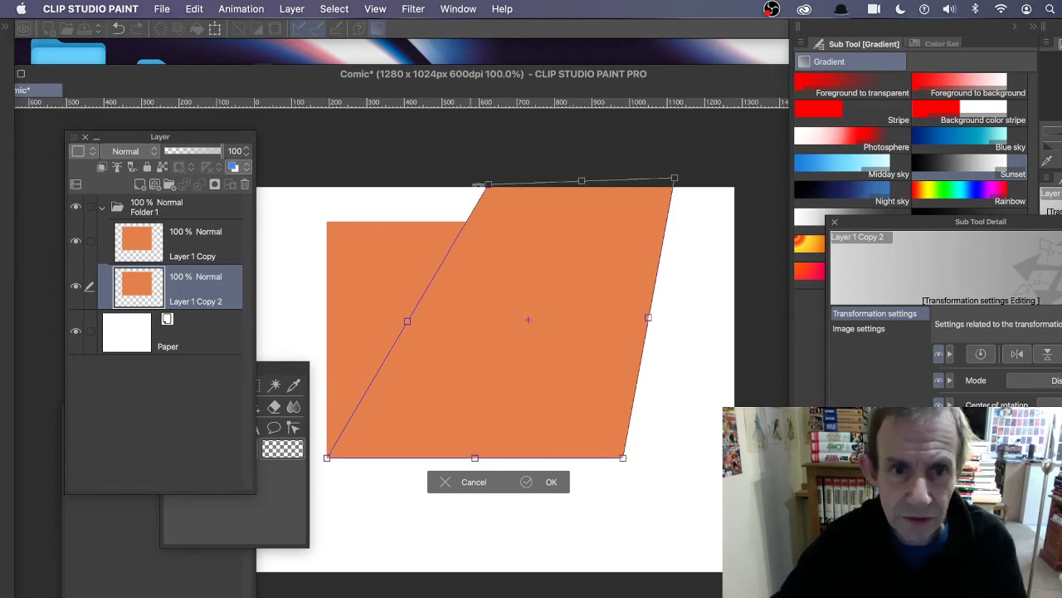
drag(490, 187, 491, 181)
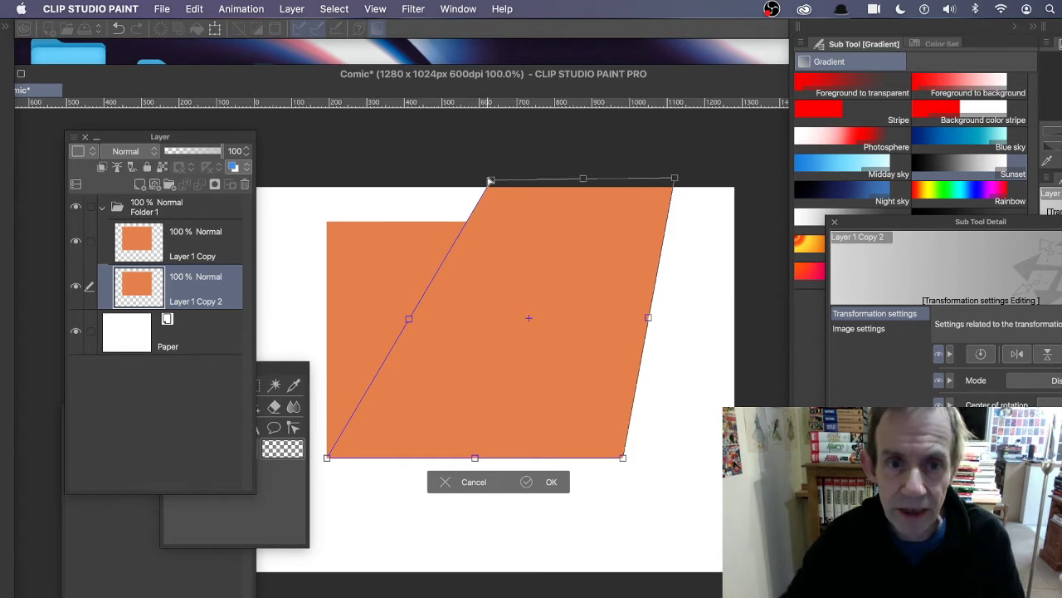
click(553, 482)
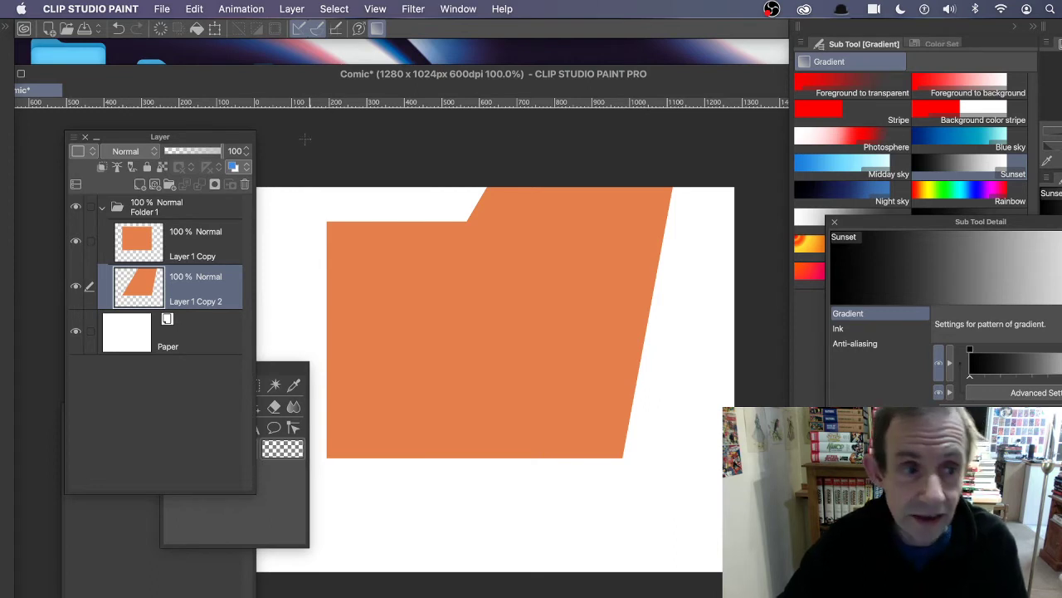
- Create a selection from Layer 1 Copy 2 so it encloses the slanted orange parallelogram
right_click(138, 283)
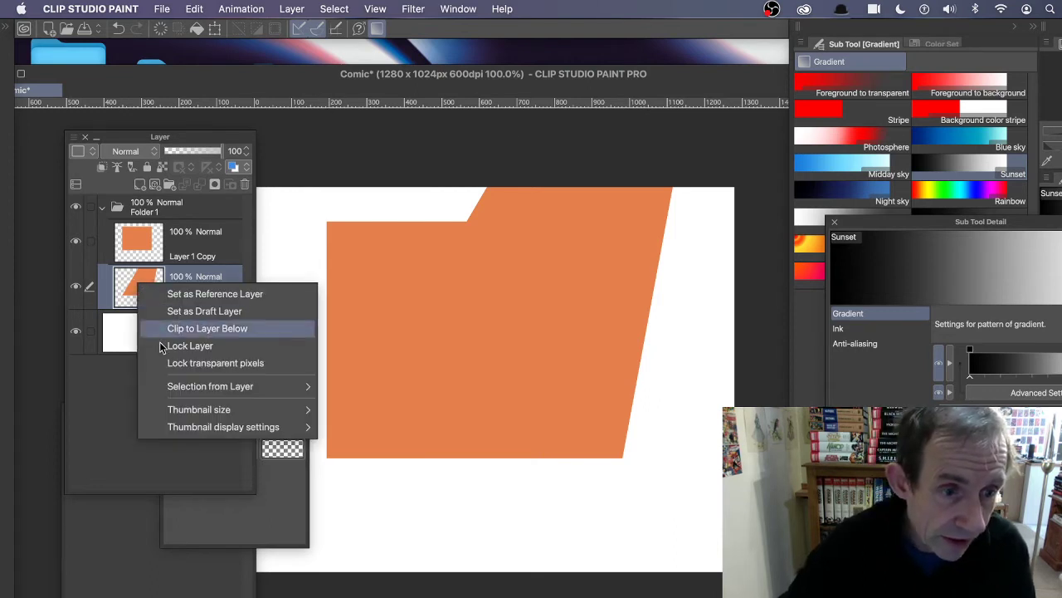
mouse_move(183, 386)
click(395, 387)
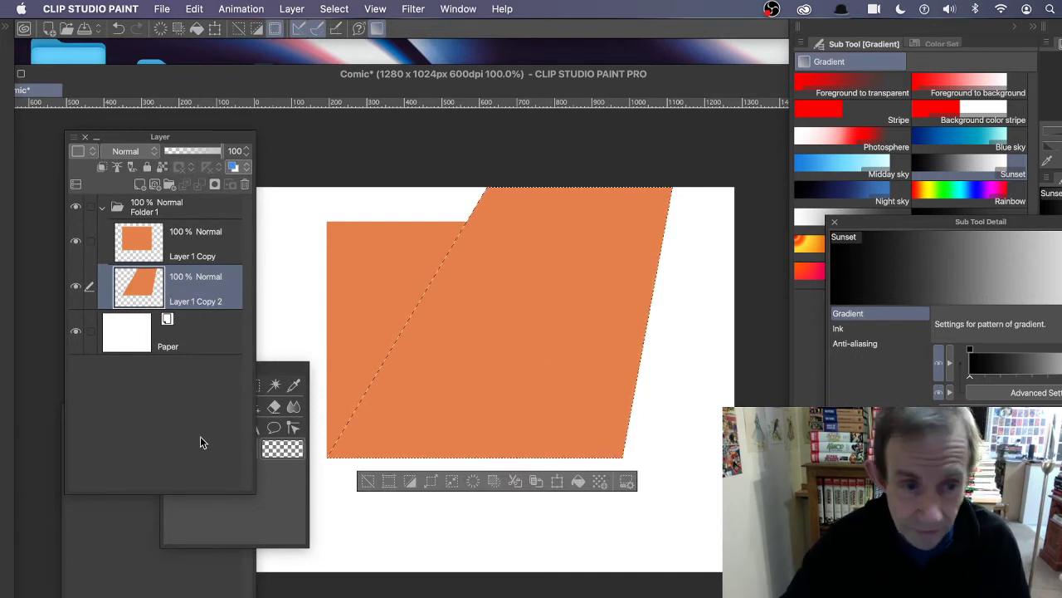
click(278, 374)
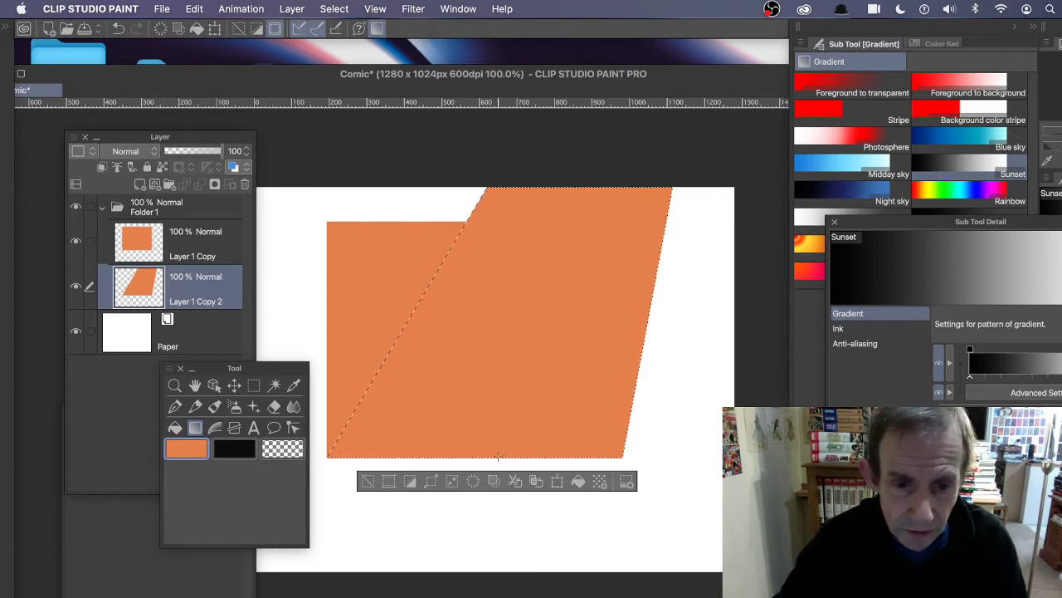
- Fill the selected parallelogram with a black-to-white gradient, then deselect
drag(608, 219, 612, 135)
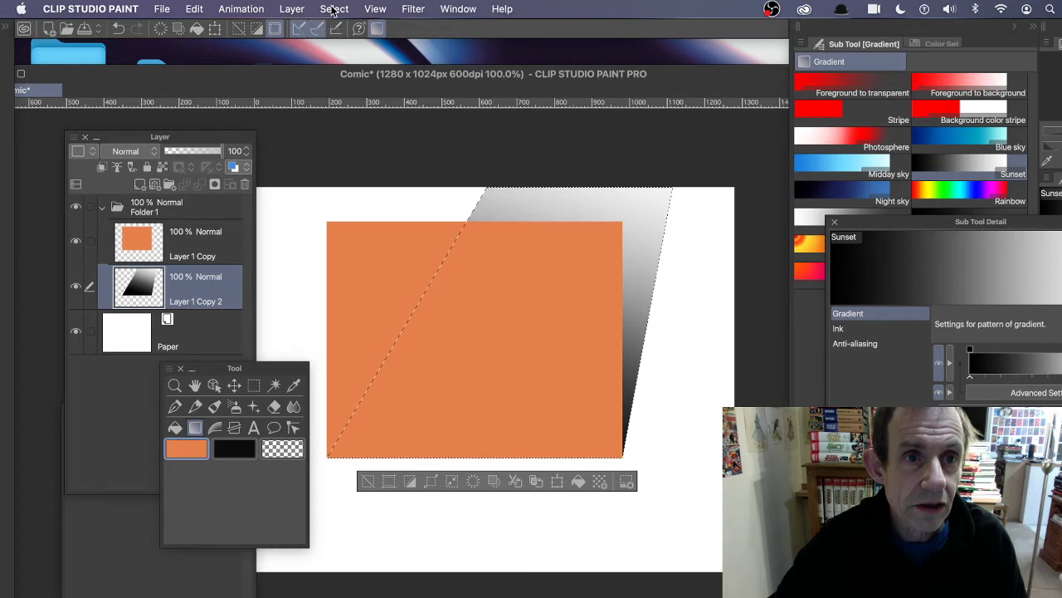
click(333, 8)
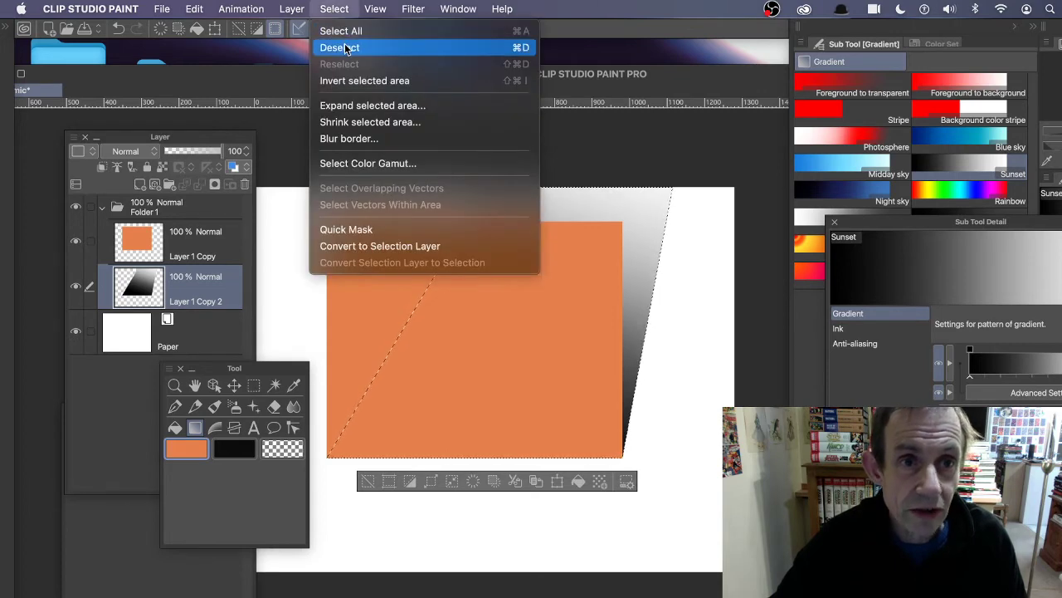
click(346, 48)
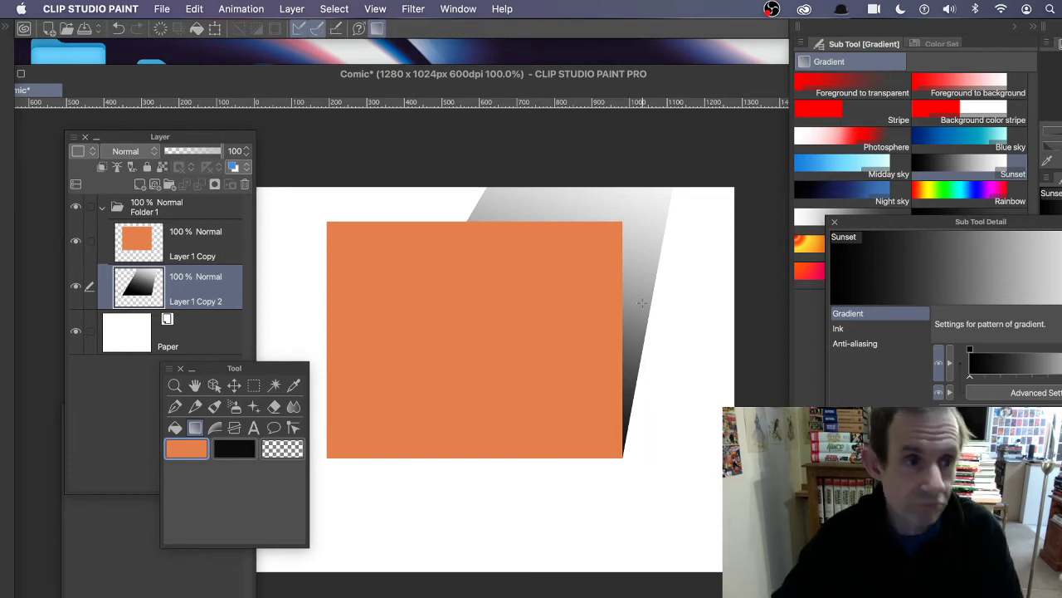
- Move Folder 1 slightly down and left with the Move layer tool
click(170, 209)
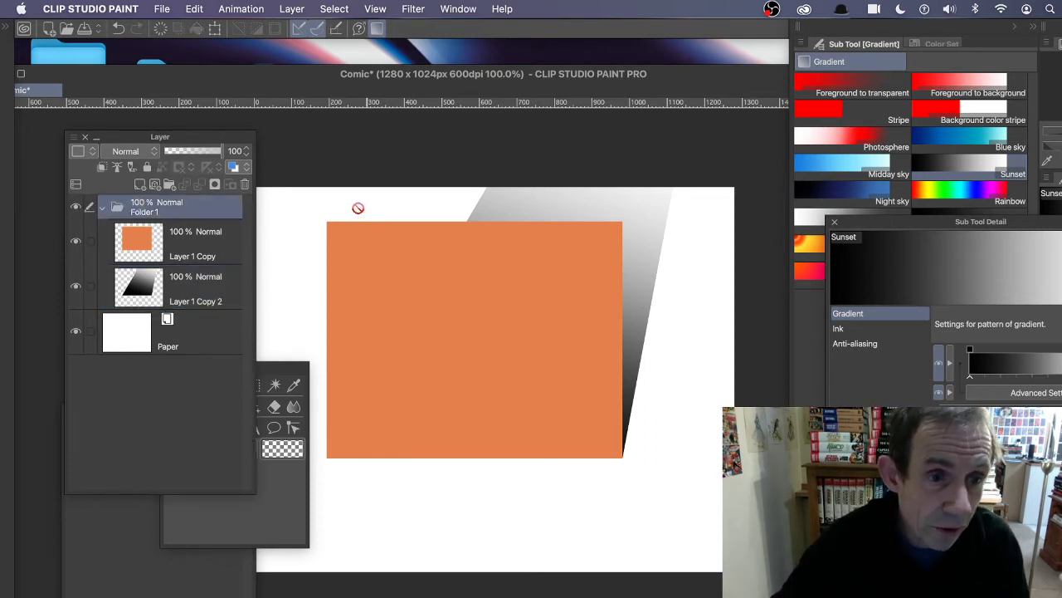
click(278, 380)
click(234, 385)
drag(434, 282, 422, 330)
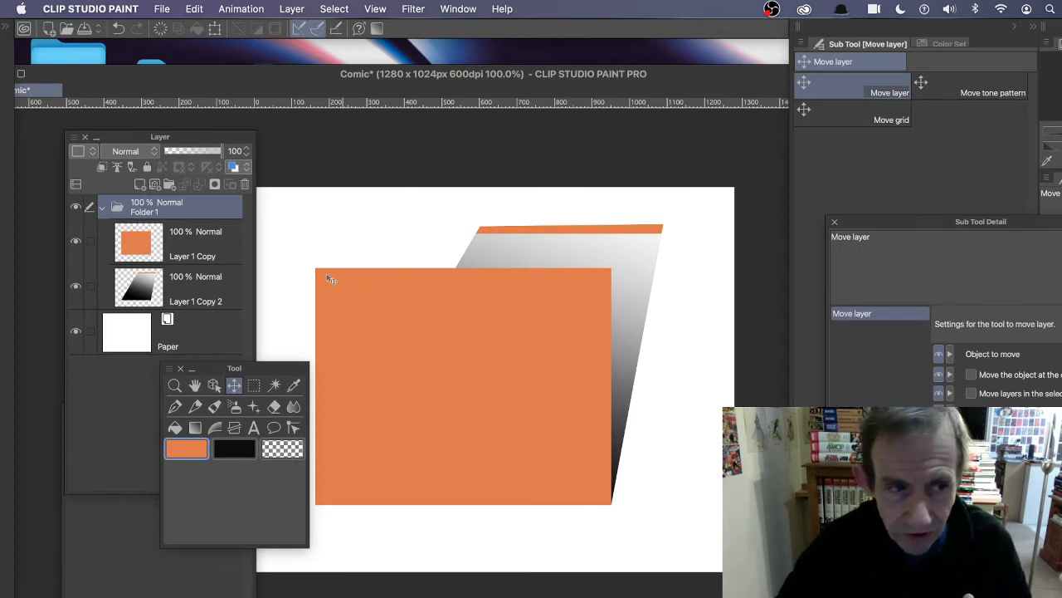
- Reselect Layer 1 Copy 2's shape and redraw the gradient to cover the orange strip at top
click(209, 285)
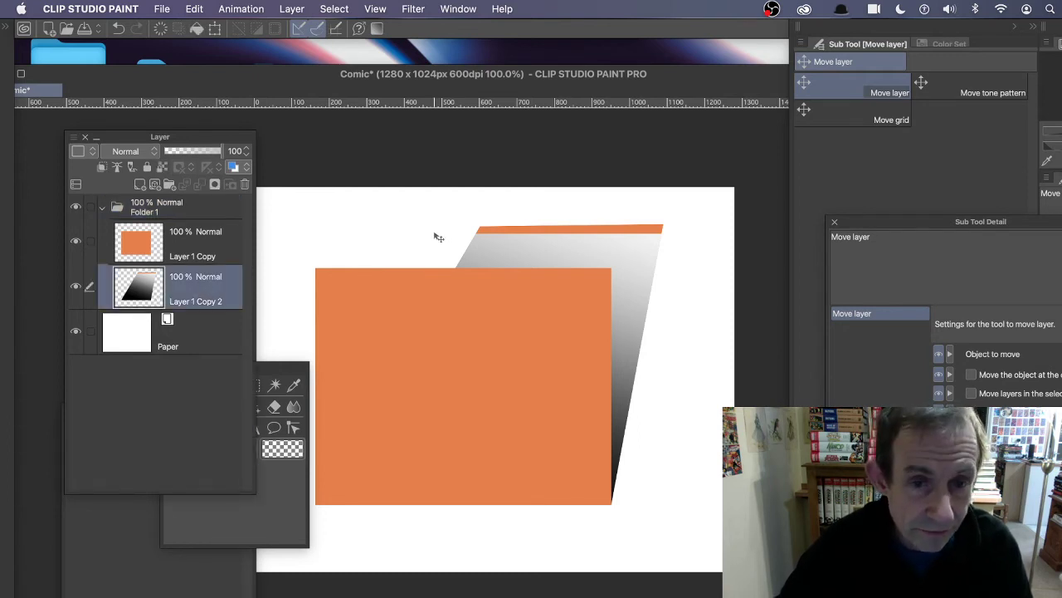
right_click(178, 284)
mouse_move(255, 490)
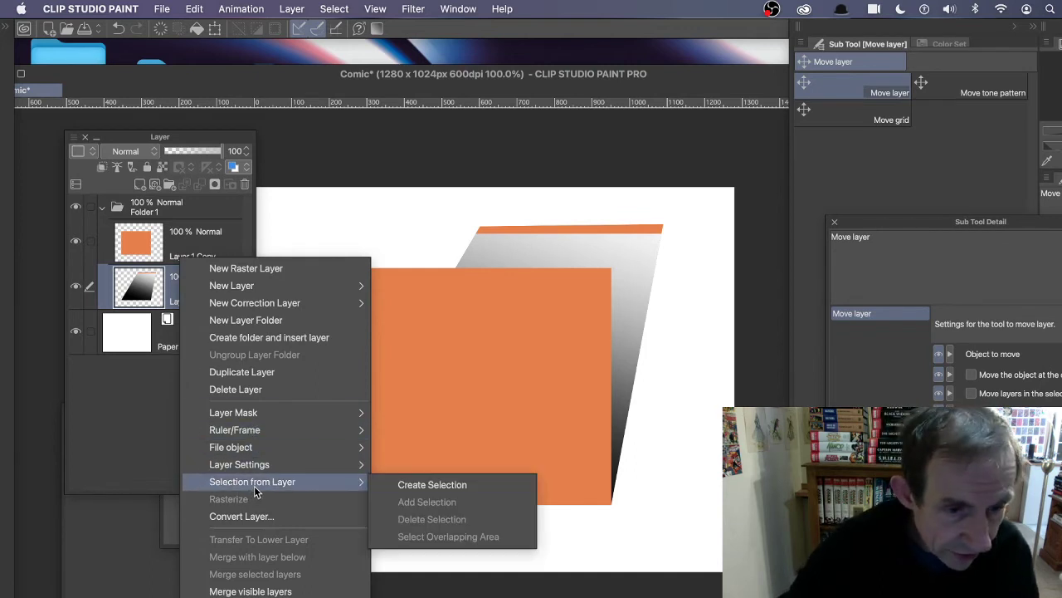
click(422, 487)
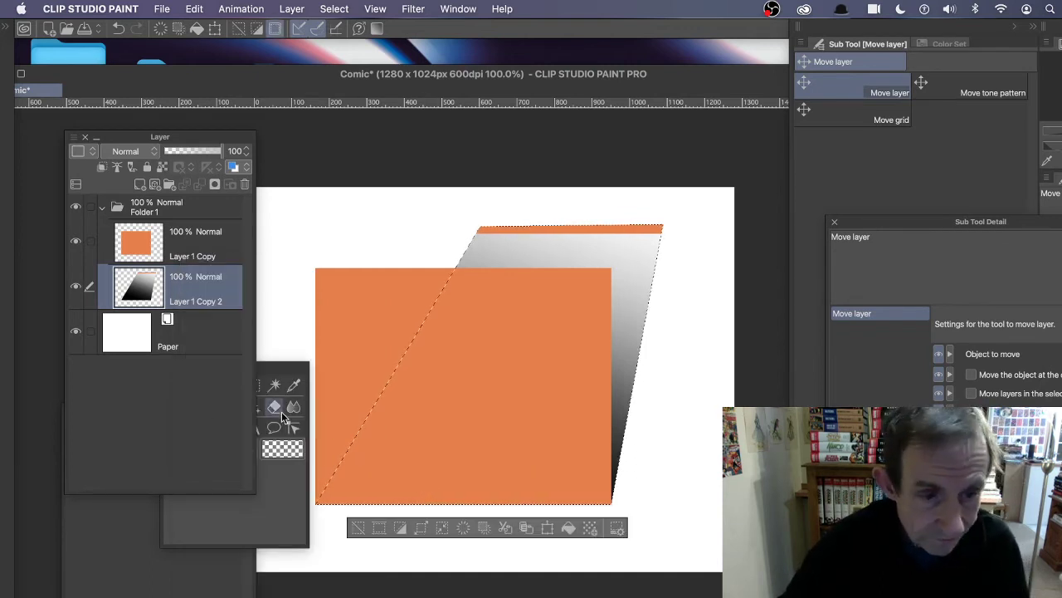
click(274, 374)
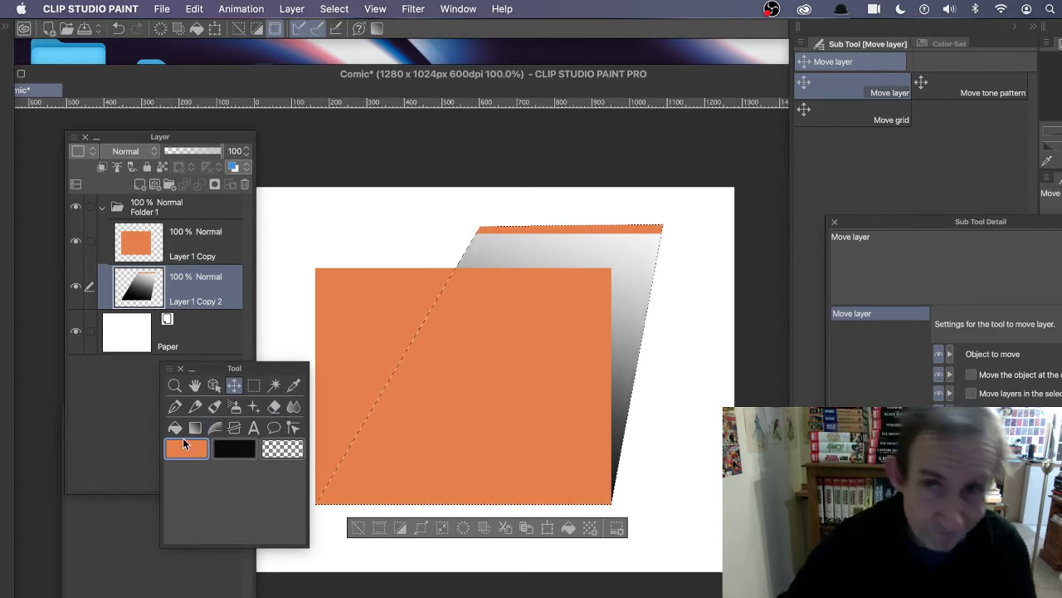
click(195, 427)
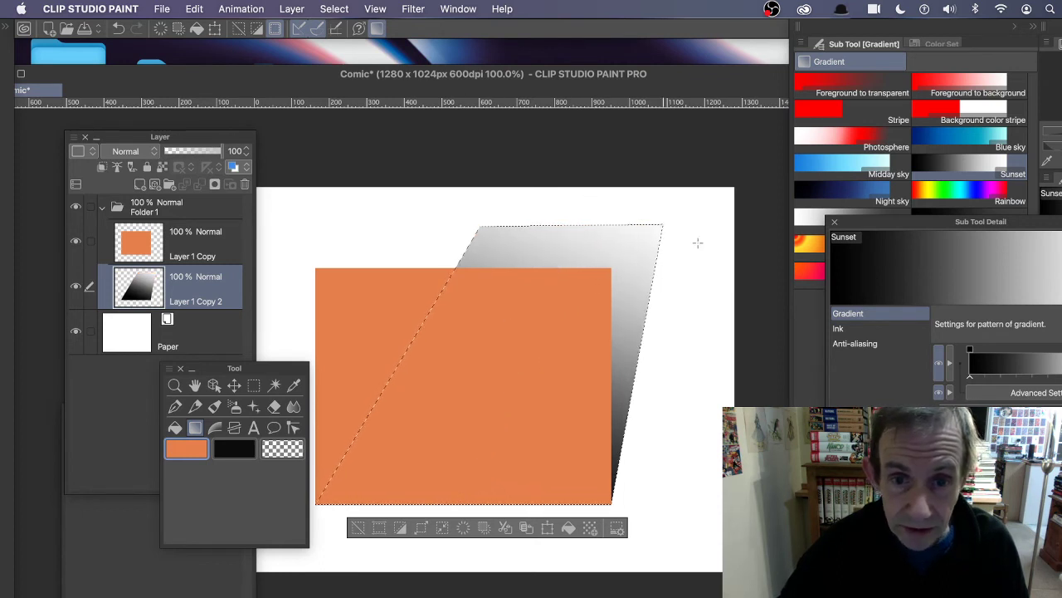
click(333, 9)
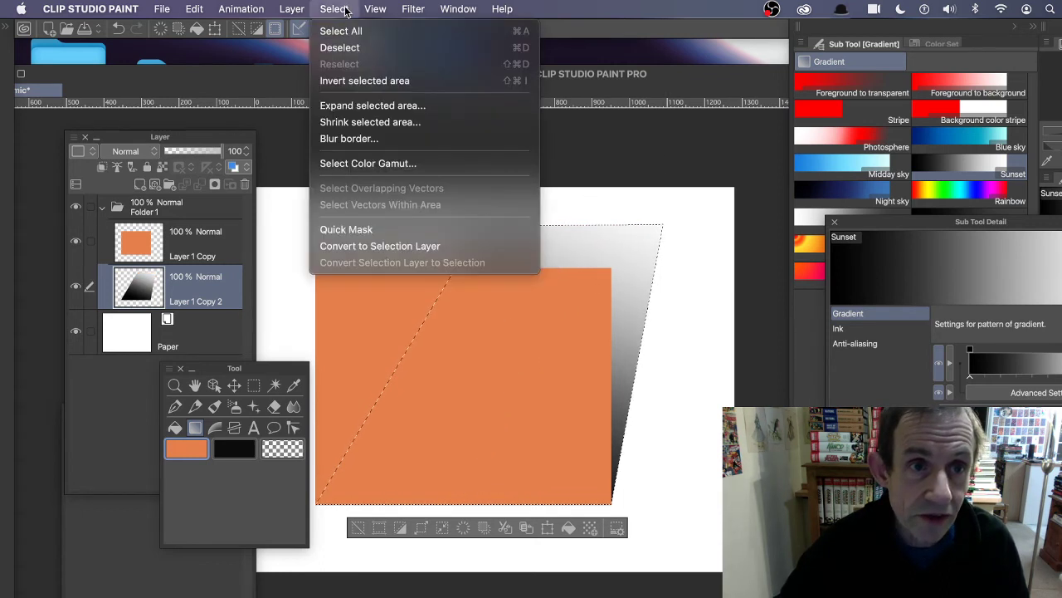
- Deselect and apply a Gaussian blur of strength 26.34 to the gradient shadow
click(347, 45)
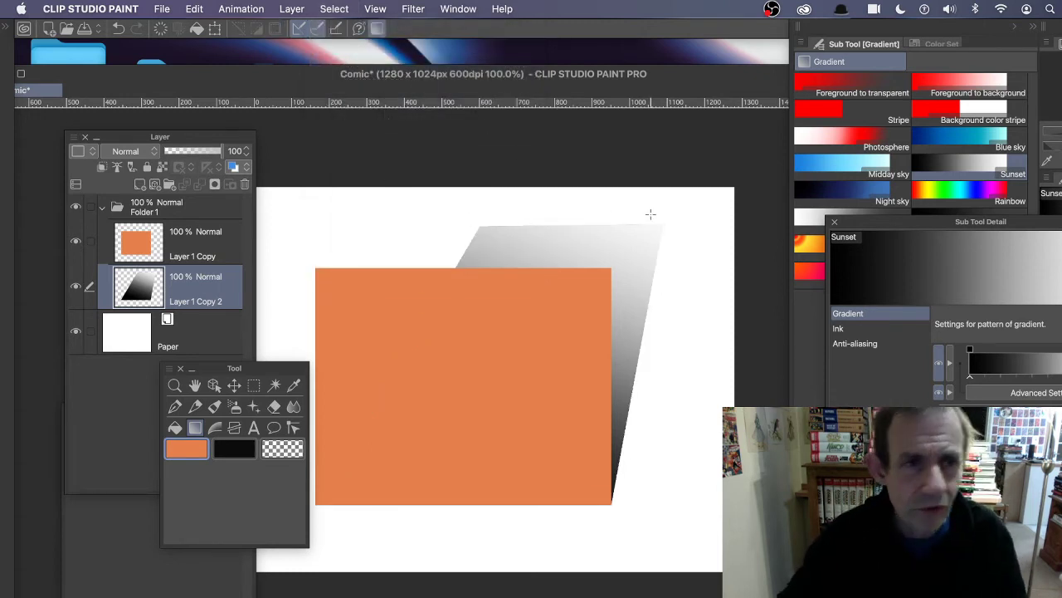
click(408, 10)
mouse_move(415, 30)
click(551, 68)
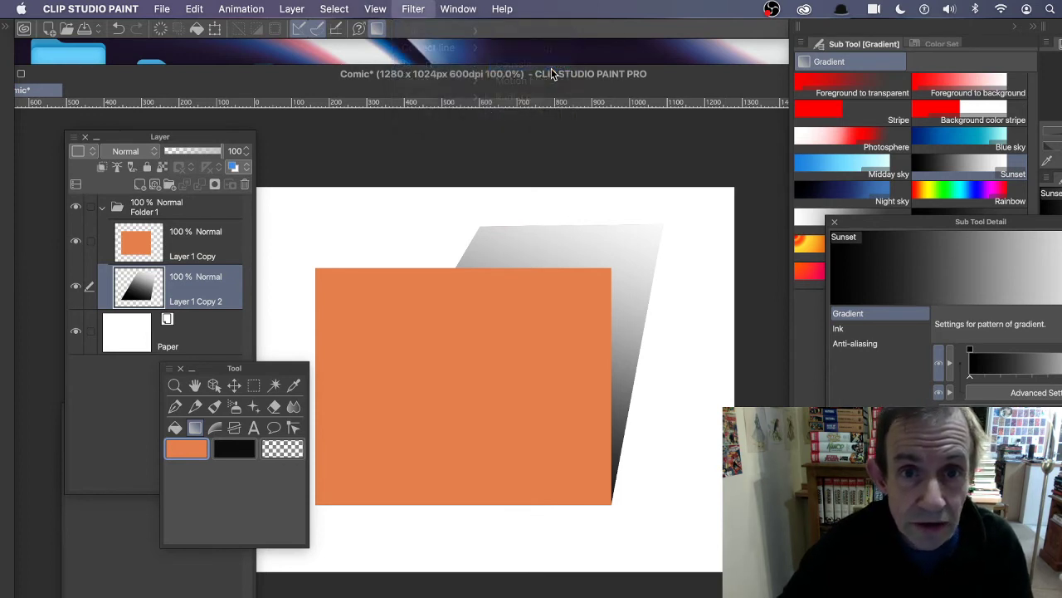
drag(170, 262, 199, 262)
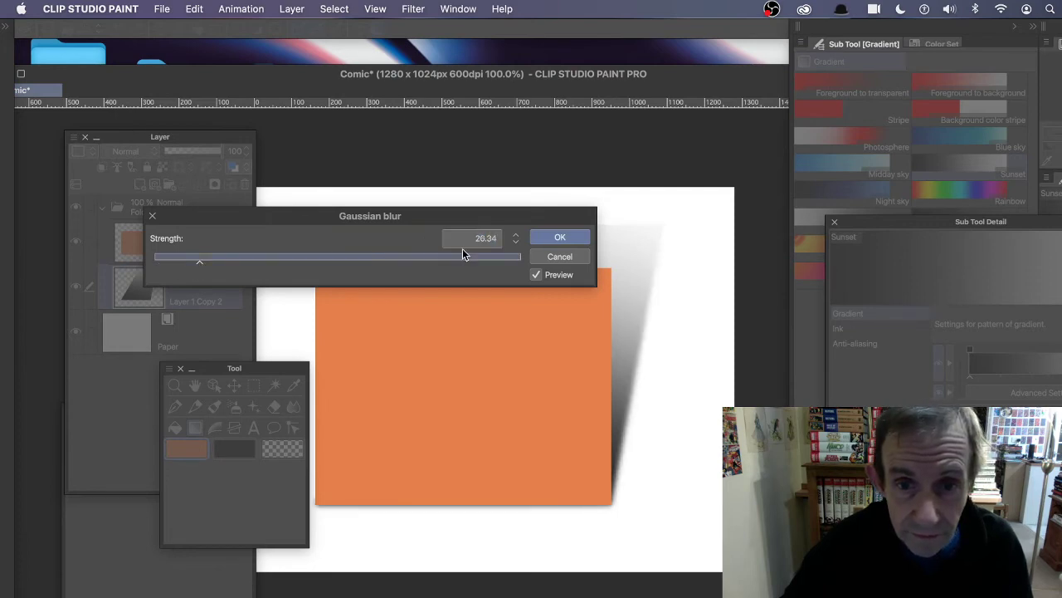
click(549, 238)
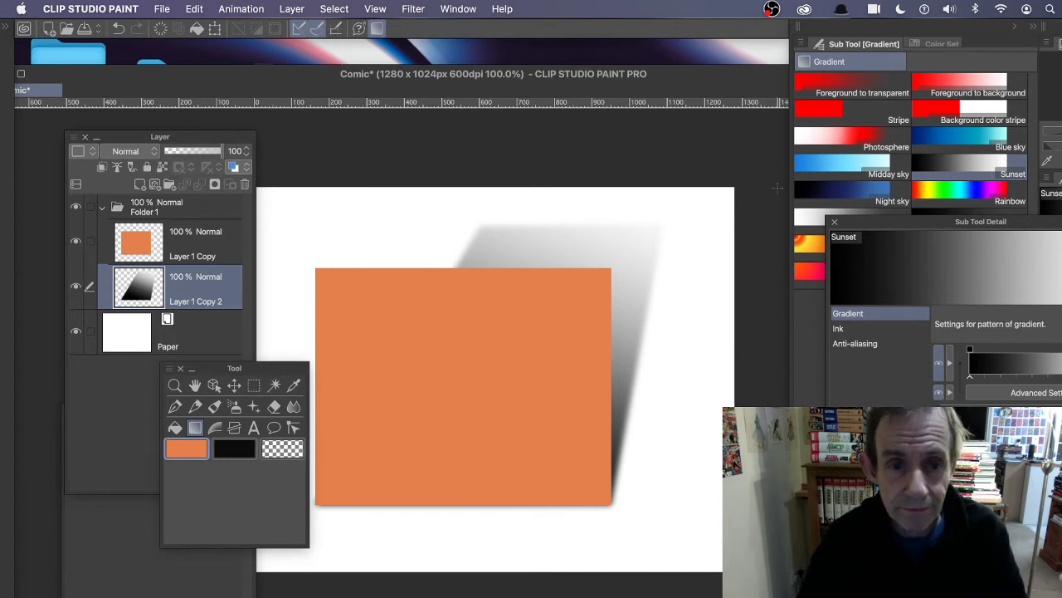
click(151, 203)
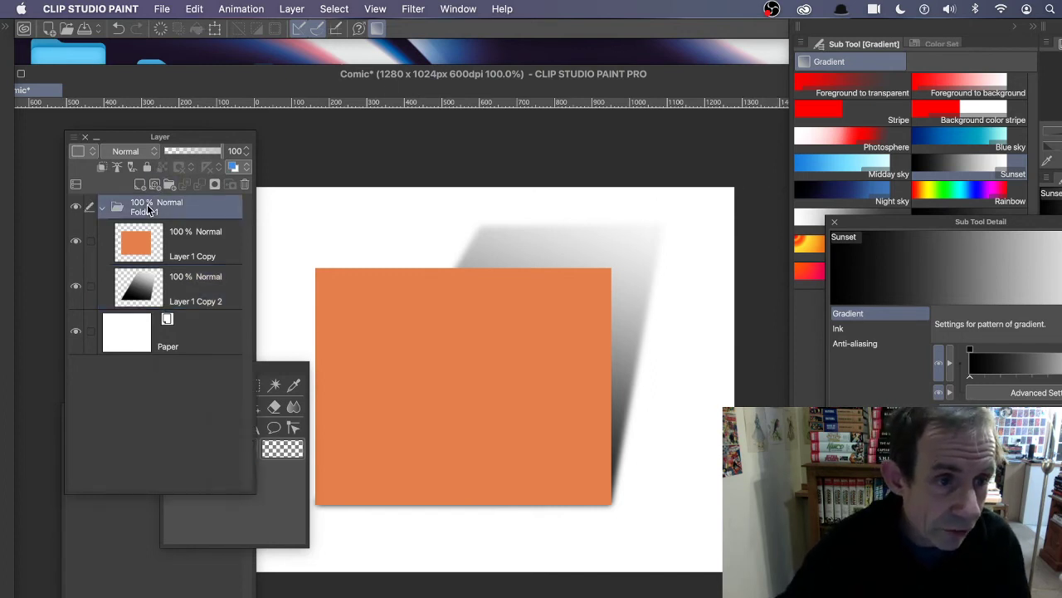
- Drag Folder 1's rectangle and blurred shadow up and right with the Move layer tool
click(286, 389)
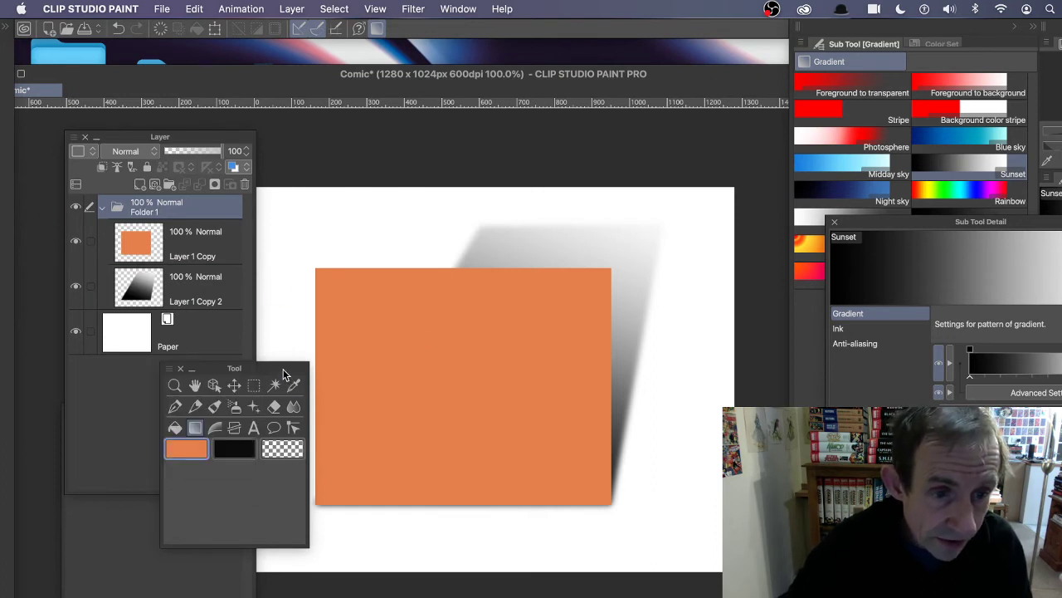
click(234, 384)
drag(459, 341, 497, 328)
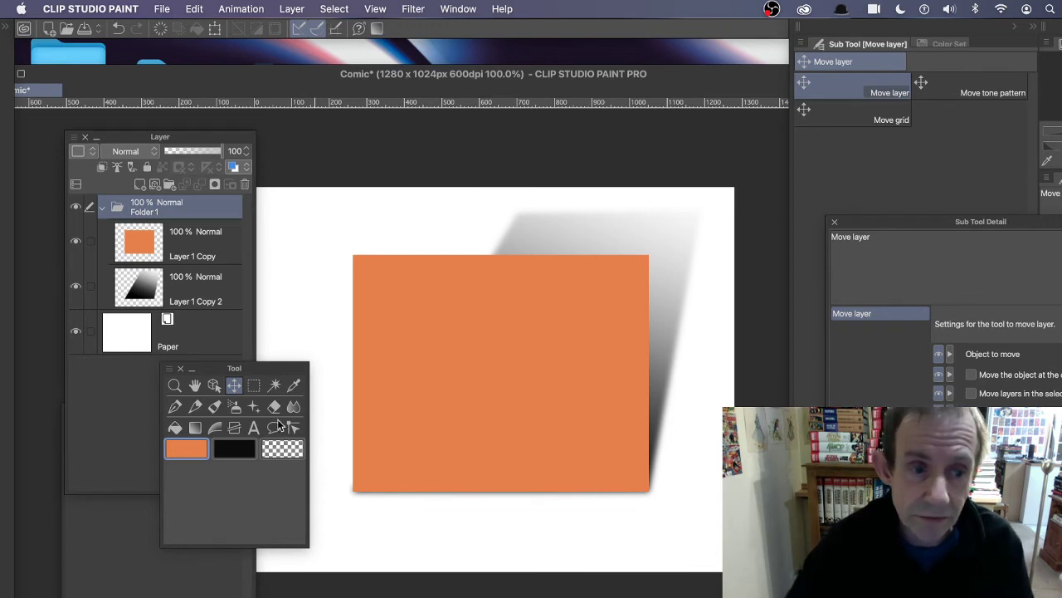
- On Layer 1 Copy 2, pick the Droplet airbrush and undo an orange test spray
click(130, 292)
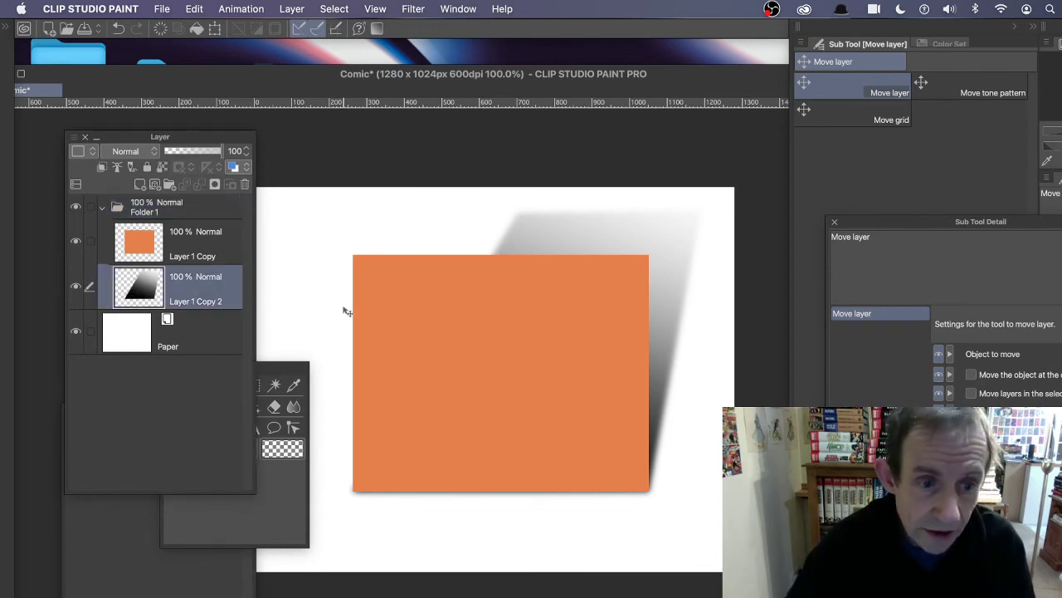
click(280, 375)
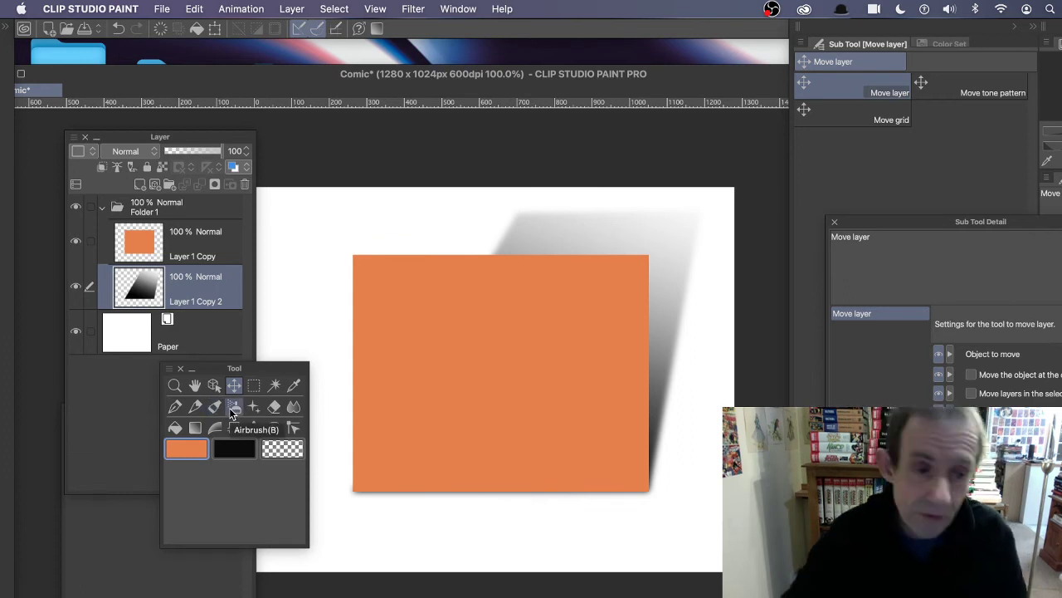
click(232, 408)
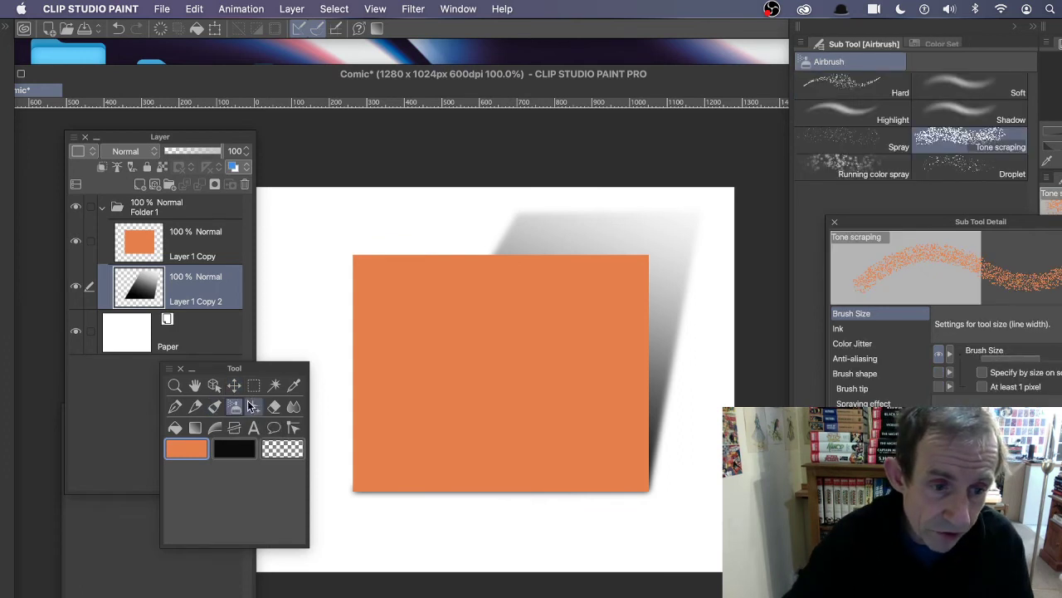
click(961, 171)
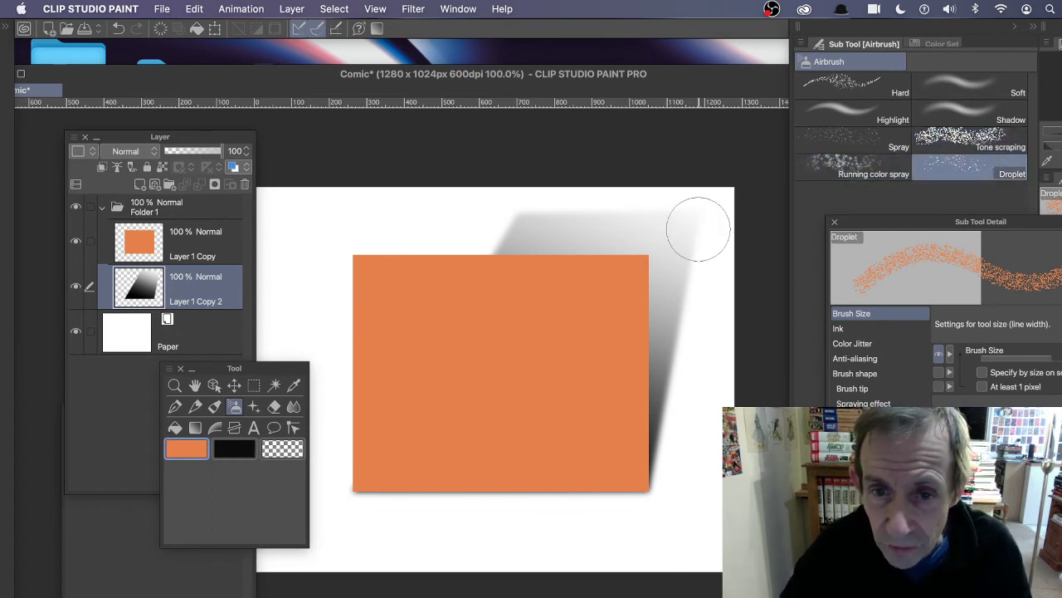
drag(698, 230, 622, 202)
key(super+z)
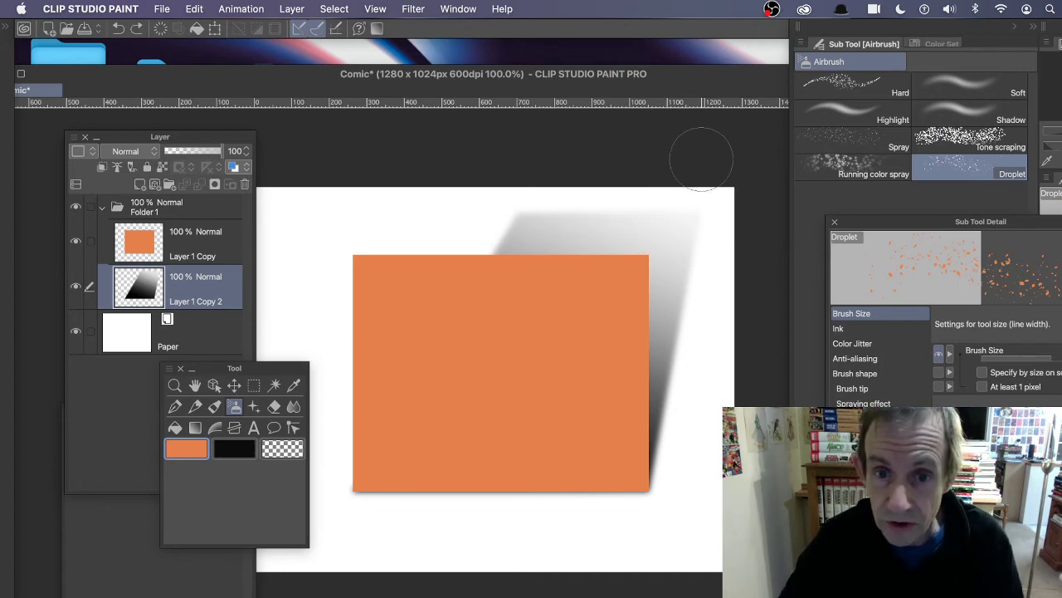
- Set the main colour to black (000000), then undo a black test stroke
double_click(186, 449)
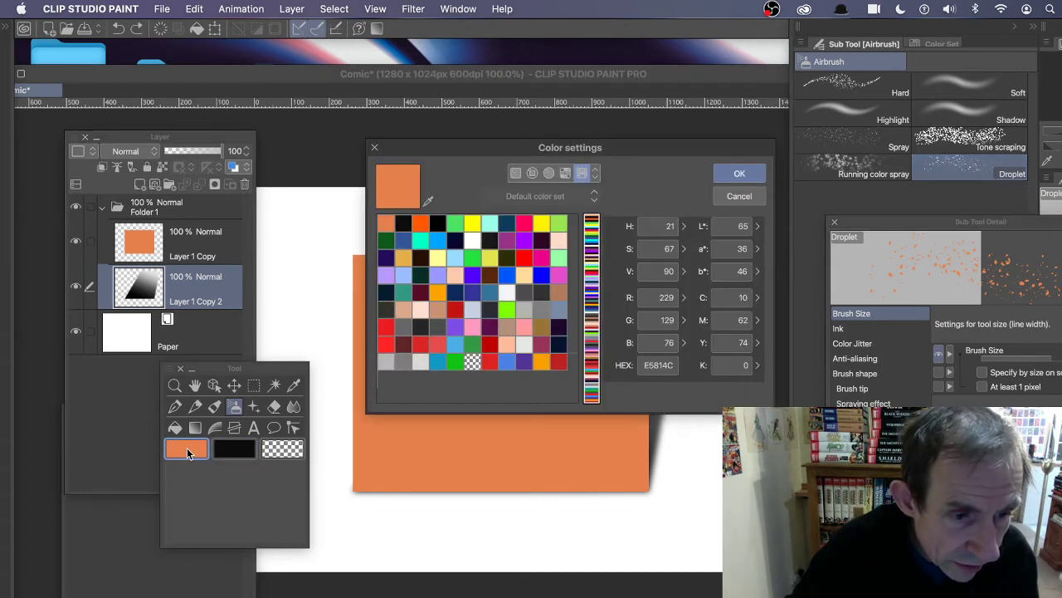
click(437, 224)
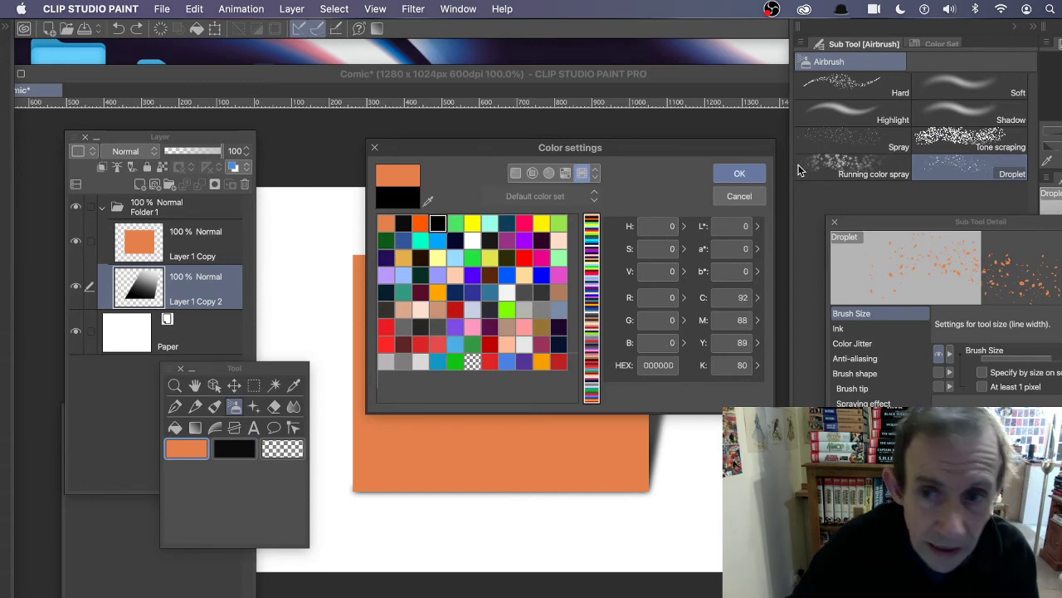
click(735, 174)
mouse_move(652, 404)
mouse_down()
mouse_move(637, 422)
mouse_move(670, 276)
mouse_up()
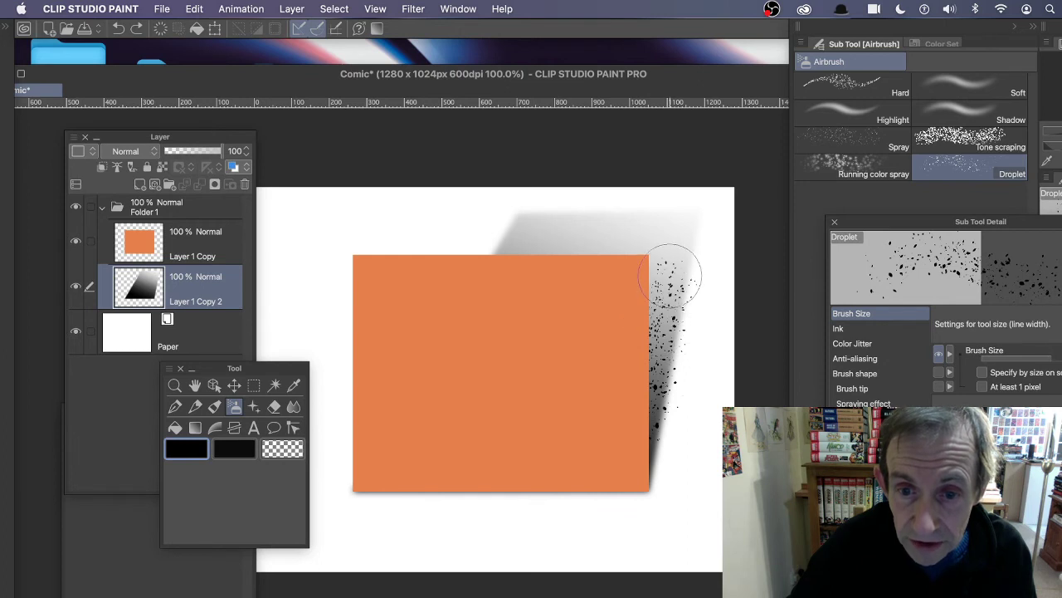
key(super+z)
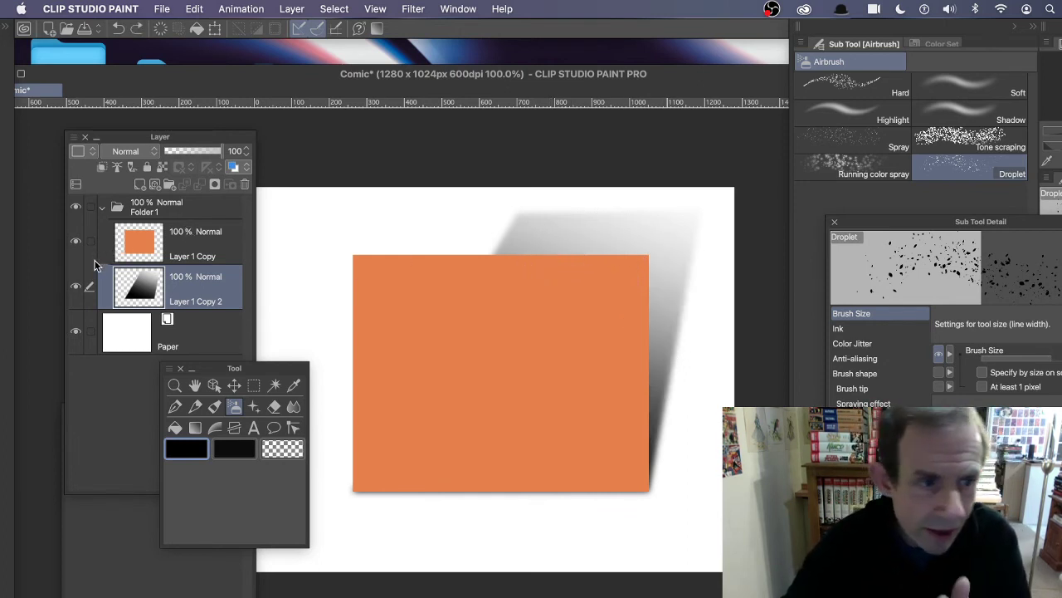
- Select the shadow layer's shape from its thumbnail and undo an overly heavy droplet spray
right_click(128, 290)
mouse_move(184, 394)
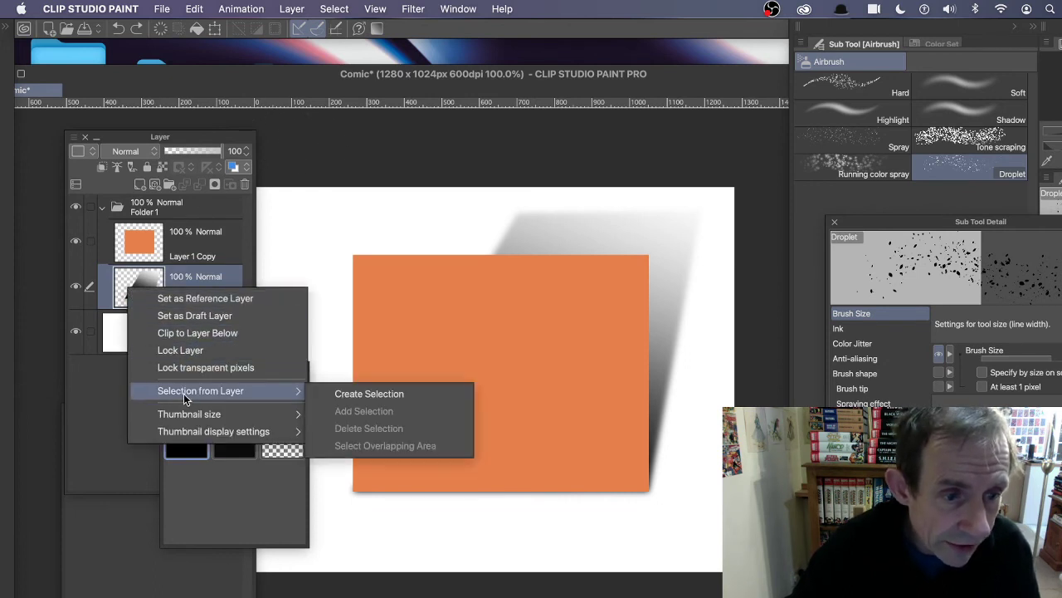
click(358, 394)
mouse_move(621, 425)
mouse_down()
mouse_move(683, 323)
mouse_move(628, 332)
mouse_move(639, 343)
mouse_up()
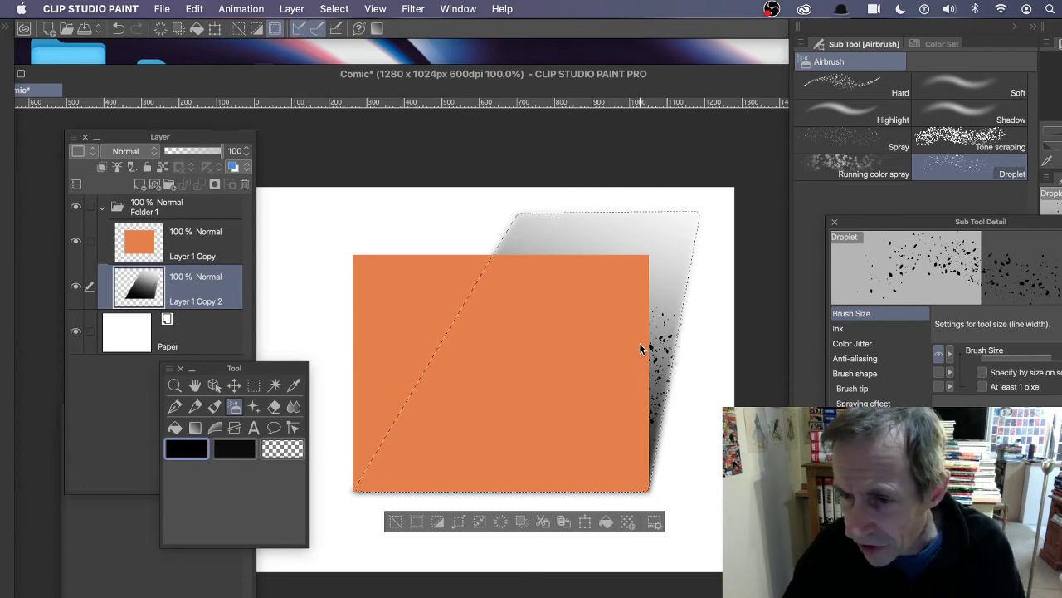
key(super+z)
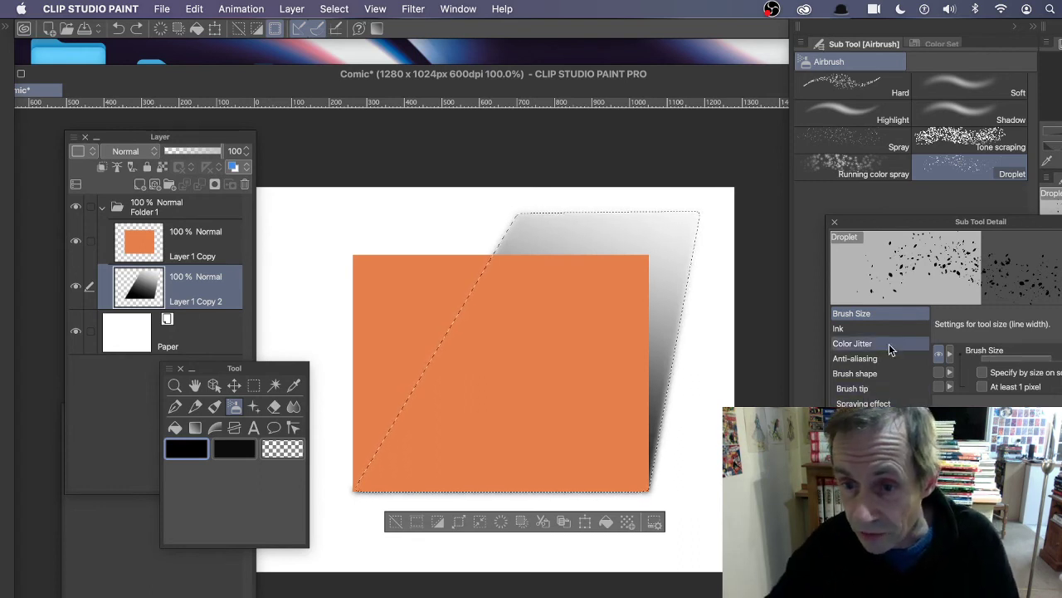
- Lower the Droplet brush ink opacity and spray faint droplets onto the shadow
click(853, 343)
click(844, 329)
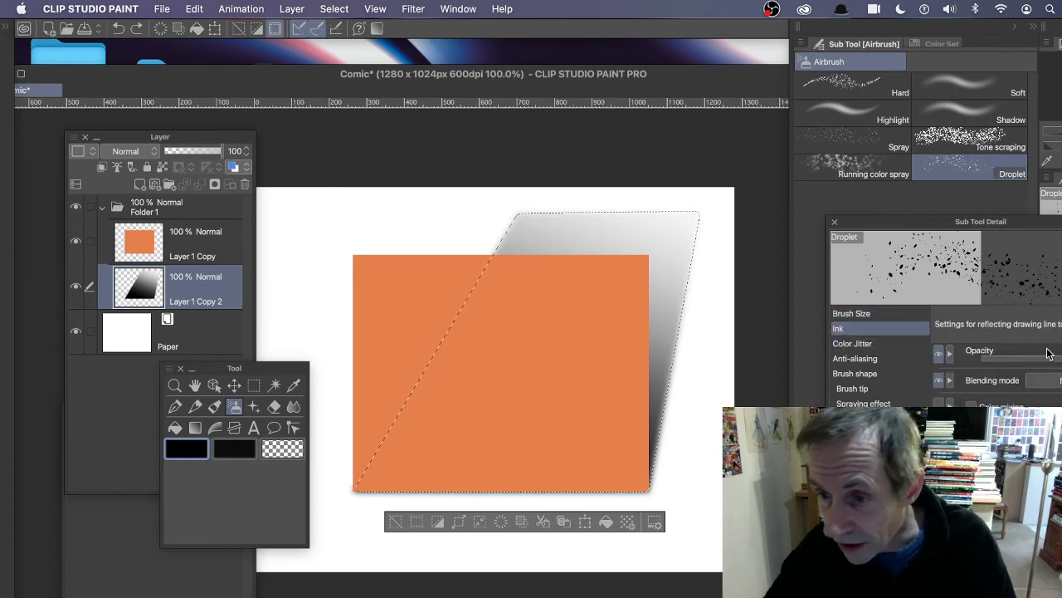
click(1002, 359)
drag(1002, 360, 992, 358)
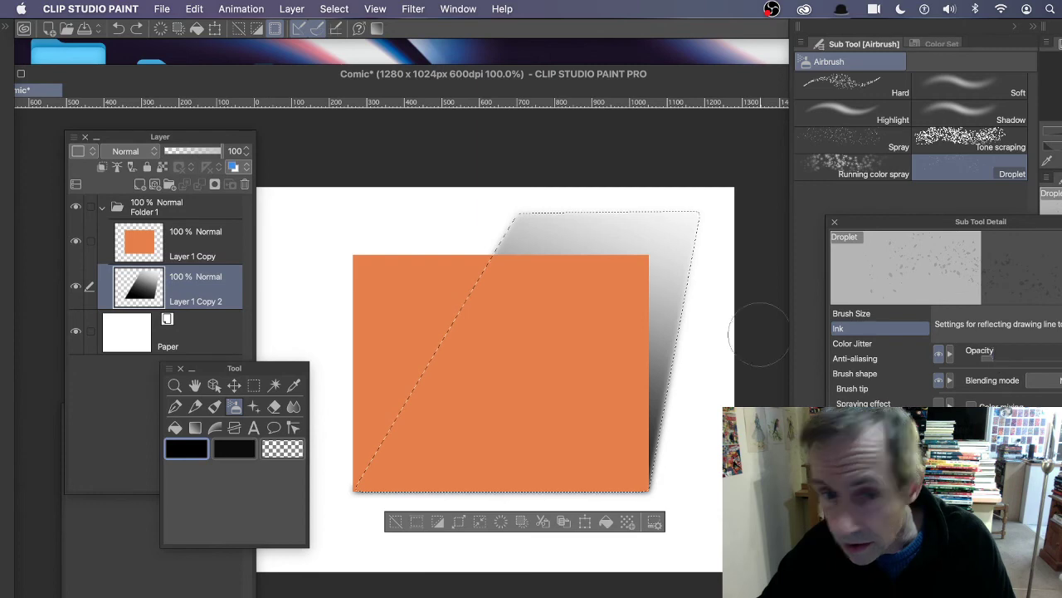
mouse_move(683, 313)
mouse_down()
mouse_move(679, 279)
mouse_move(621, 352)
mouse_move(565, 355)
mouse_move(597, 300)
mouse_move(552, 289)
mouse_move(545, 267)
mouse_move(505, 267)
mouse_move(632, 272)
mouse_move(630, 282)
mouse_move(684, 261)
mouse_move(684, 247)
mouse_move(660, 438)
mouse_move(679, 349)
mouse_move(650, 446)
mouse_move(659, 402)
mouse_up()
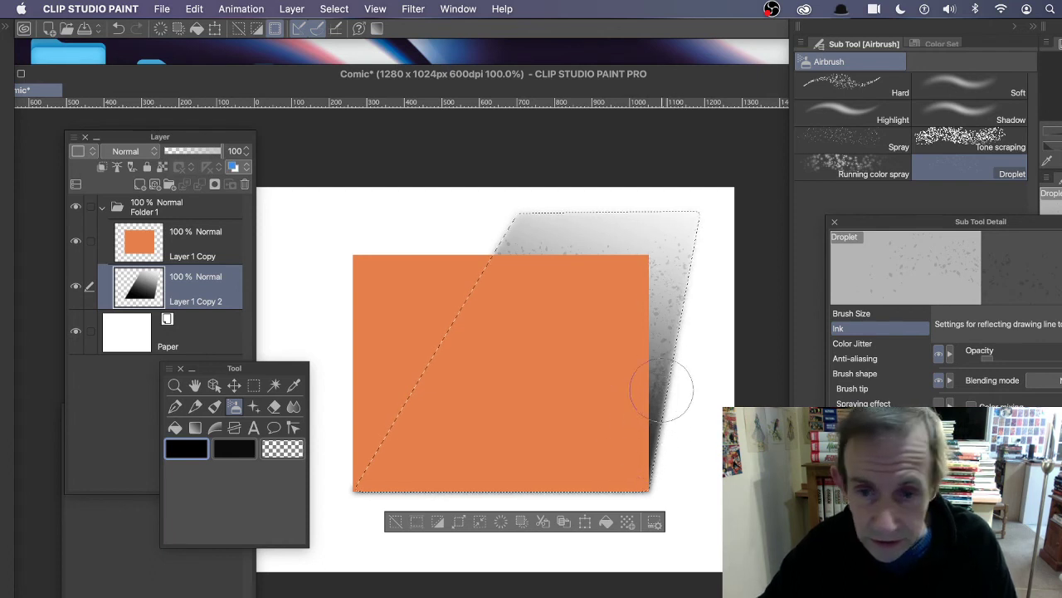
- Raise the Droplet opacity slightly and spray darker droplets along the shadow's right edge
click(1004, 359)
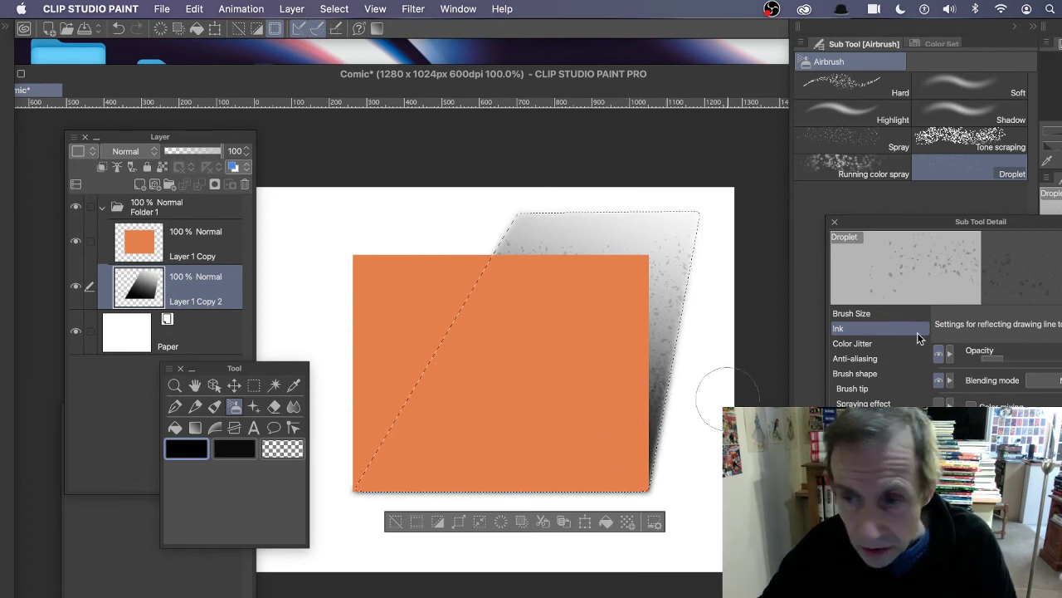
click(1023, 358)
mouse_move(624, 402)
mouse_down()
mouse_move(674, 350)
mouse_move(655, 373)
mouse_up()
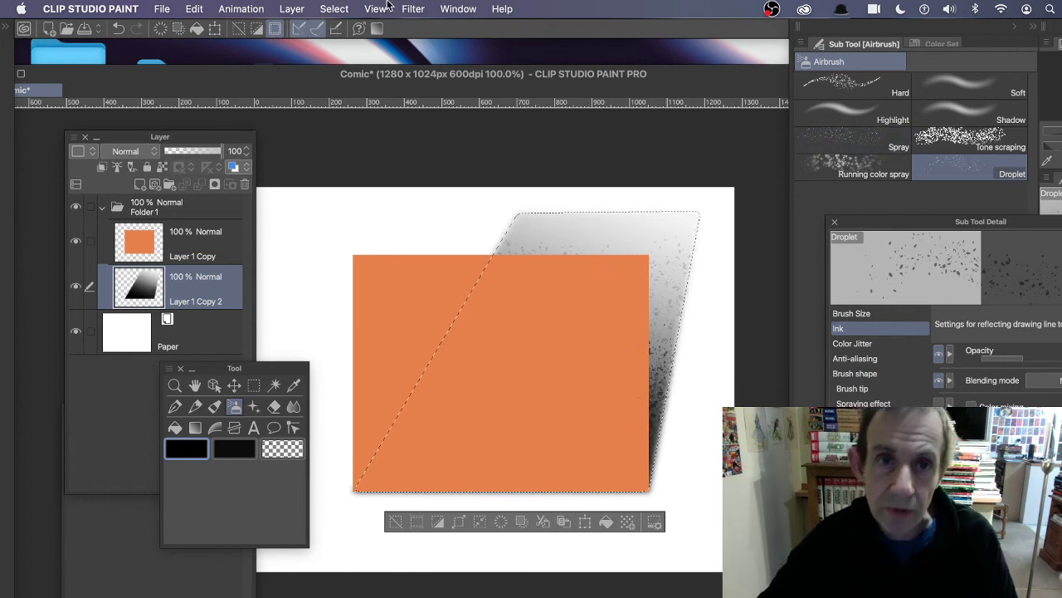
click(335, 8)
- Choose Select > Deselect to remove the marching ants from the speckled shadow
click(345, 49)
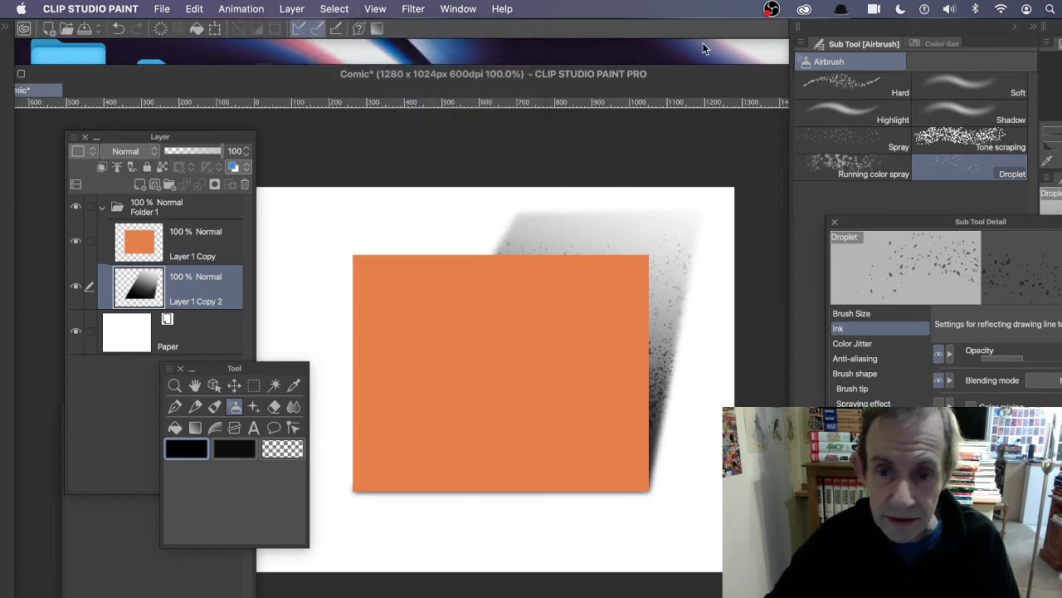